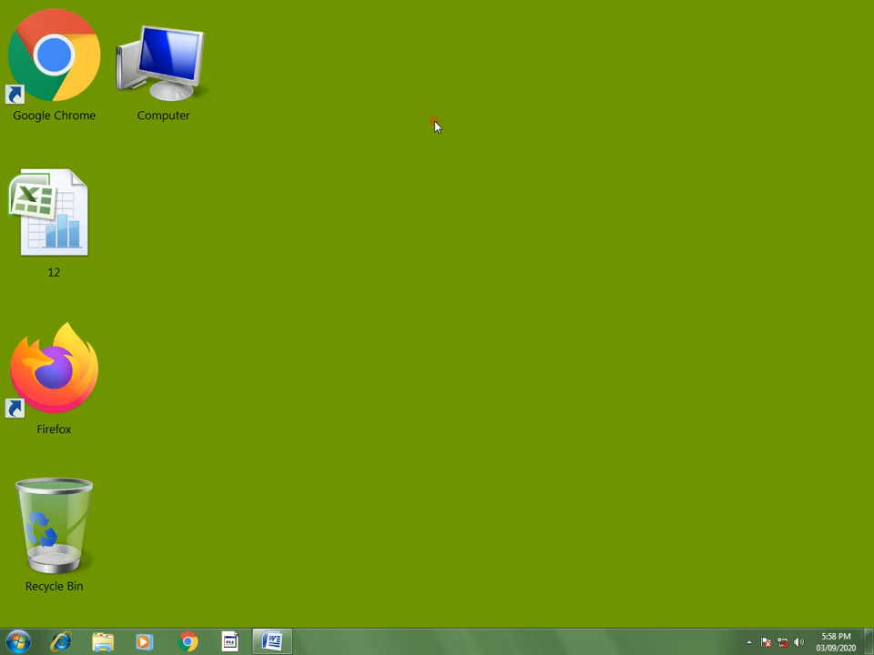
# Launch Microsoft Excel by running the command excel
pyautogui.press('super+r')
pyautogui.moveTo(113, 499); pyautogui.dragTo(233, 462)
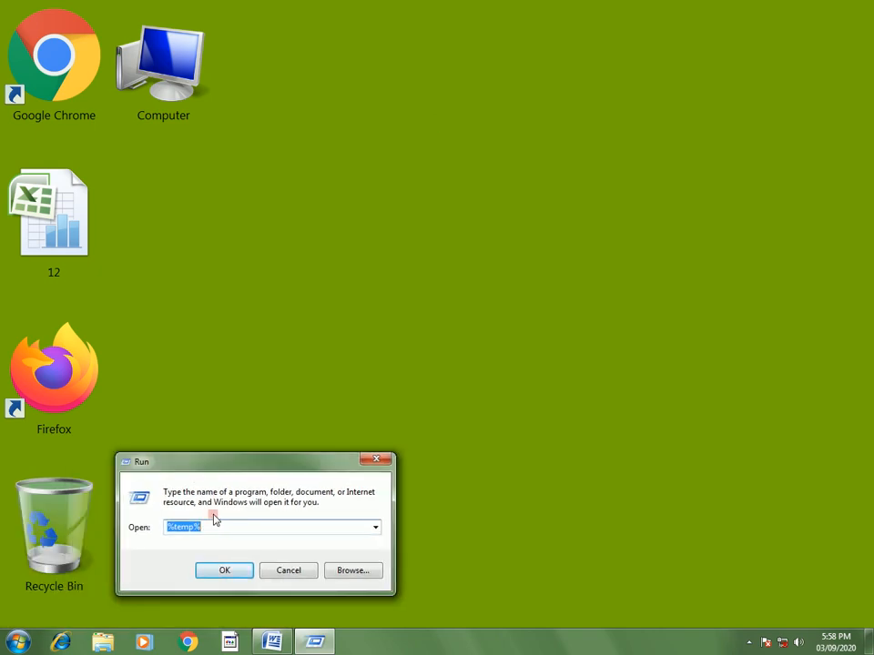
pyautogui.write('exce')
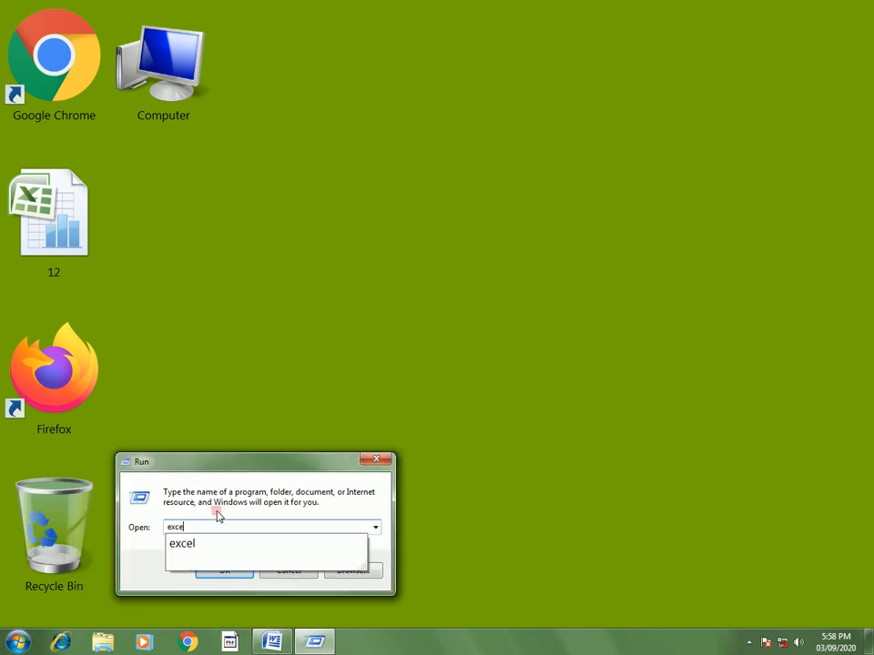
pyautogui.write('l')
pyautogui.press('Return')
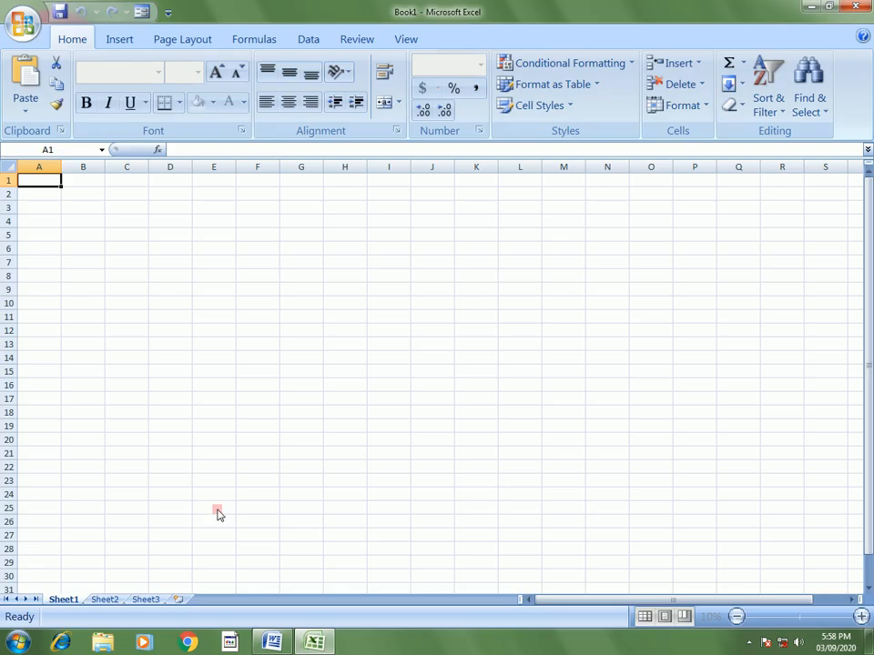
# Merge and center cells A1:D1 and enter the title VASU TECH SOLUTIONS
pyautogui.scroll(10, 147, 339)
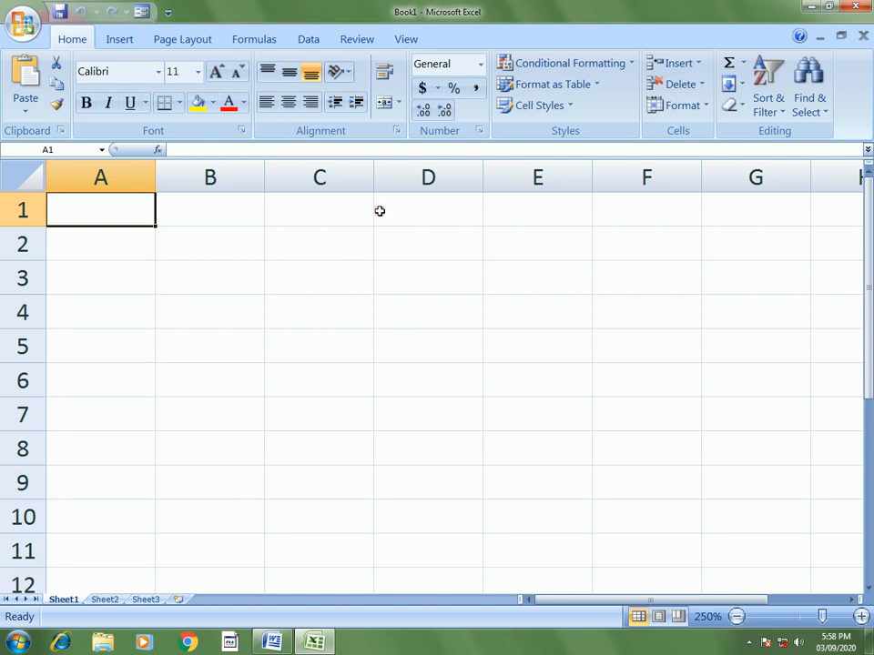
pyautogui.moveTo(408, 206); pyautogui.dragTo(82, 193)
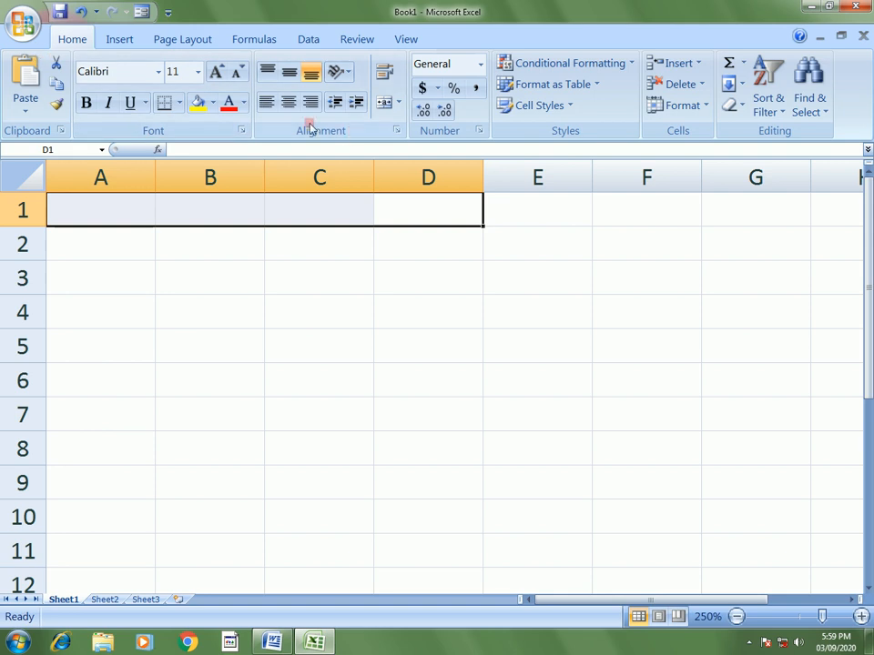
pyautogui.click(382, 104)
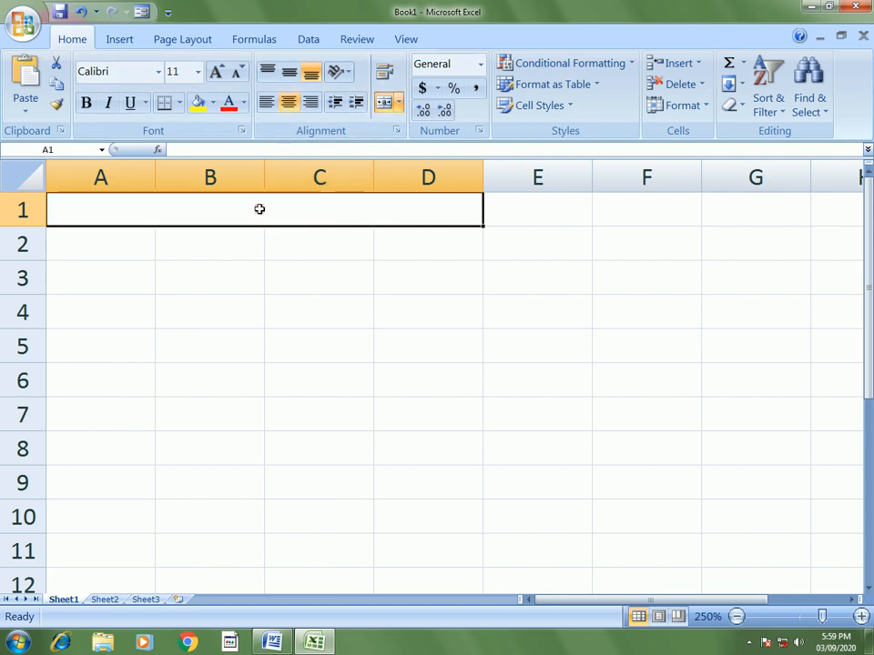
pyautogui.write('VAS')
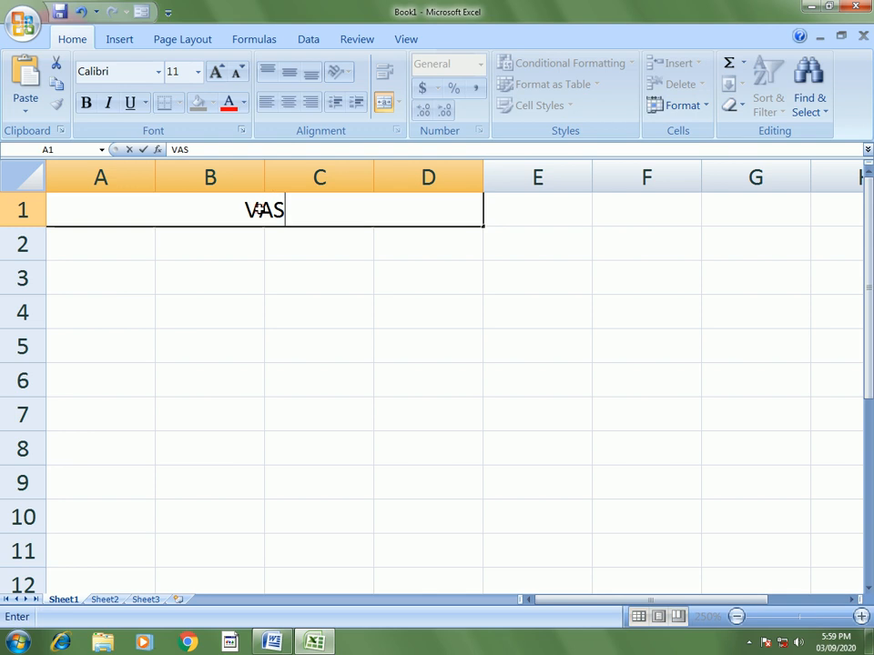
pyautogui.write('U TEC')
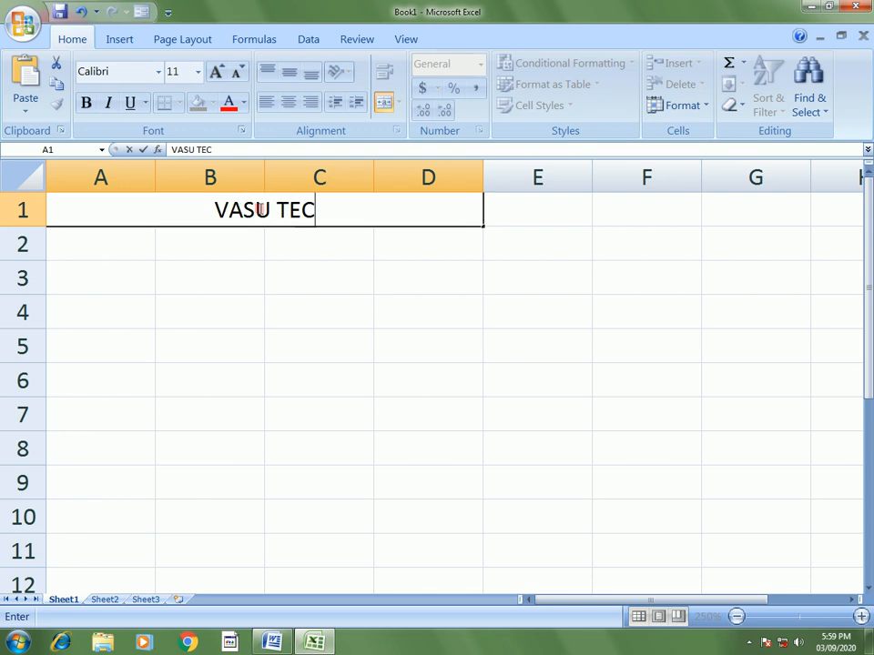
pyautogui.write('H SOLUTIONS')
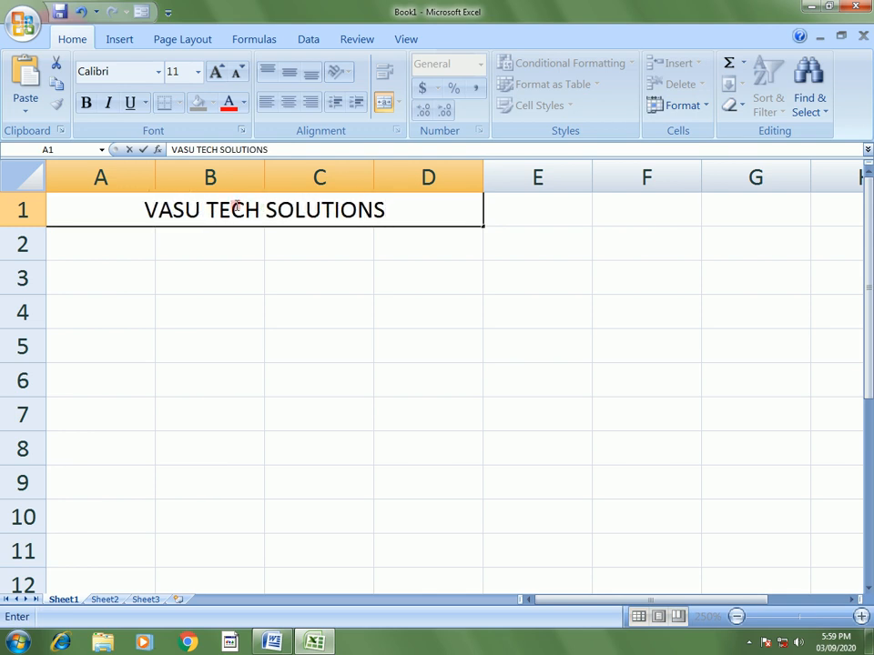
pyautogui.click(246, 290)
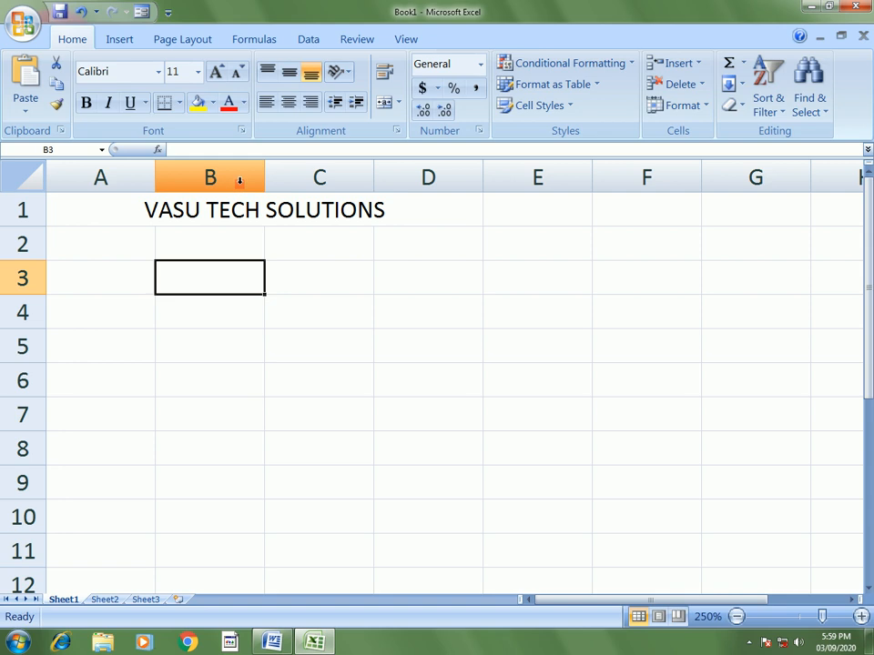
# Format the title in A1 as bold, italic and underlined
pyautogui.click(228, 206)
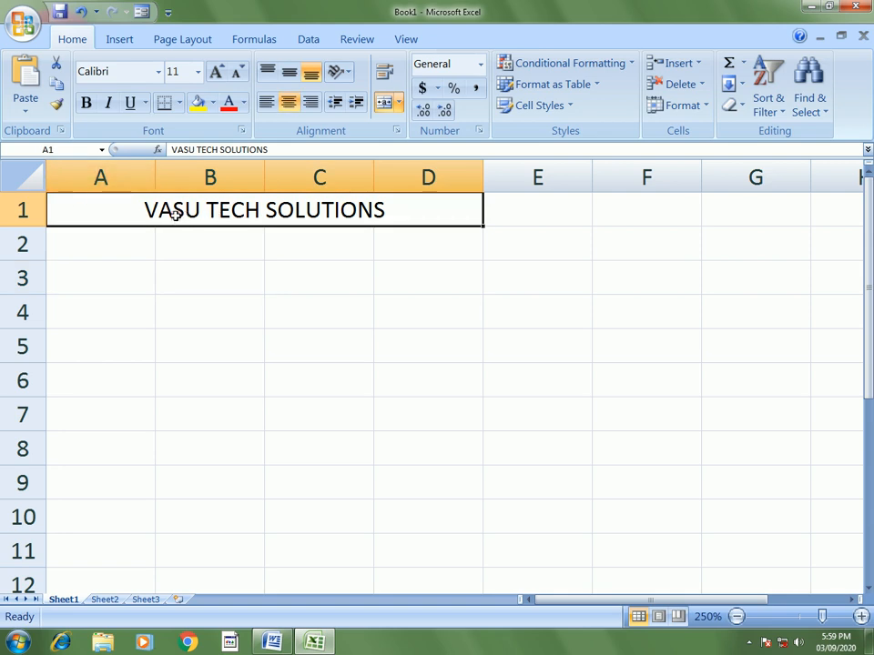
pyautogui.click(88, 103)
pyautogui.click(108, 103)
pyautogui.click(129, 103)
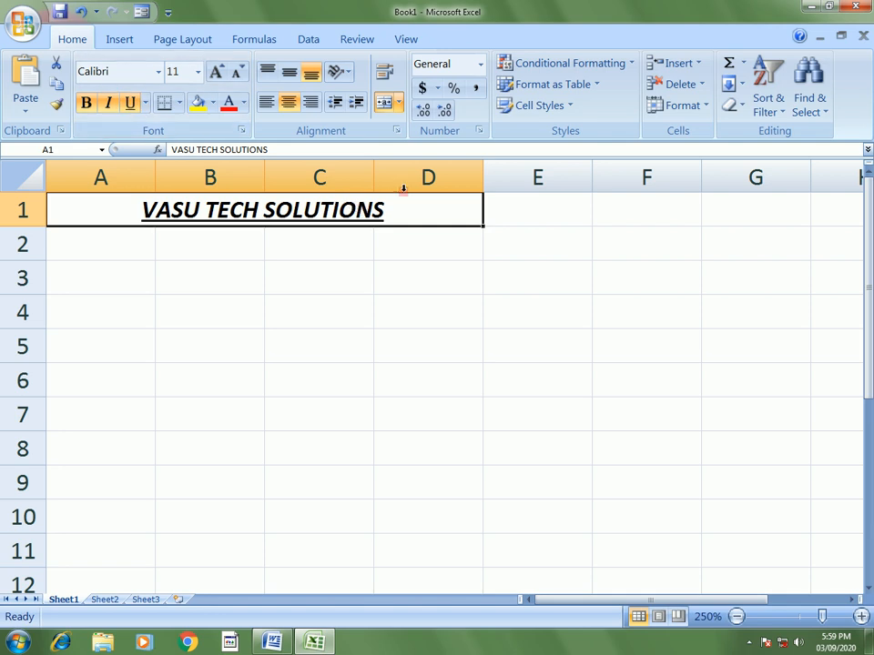
# Set the title's font size to 16 and middle-align it vertically in a taller row 1
pyautogui.click(197, 79)
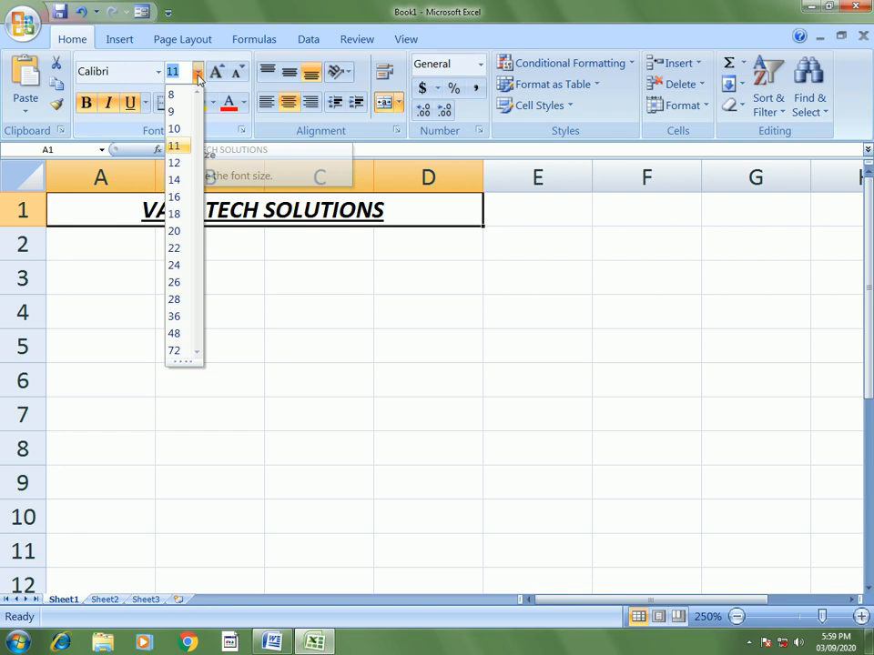
pyautogui.click(174, 197)
pyautogui.moveTo(43, 240); pyautogui.dragTo(48, 256)
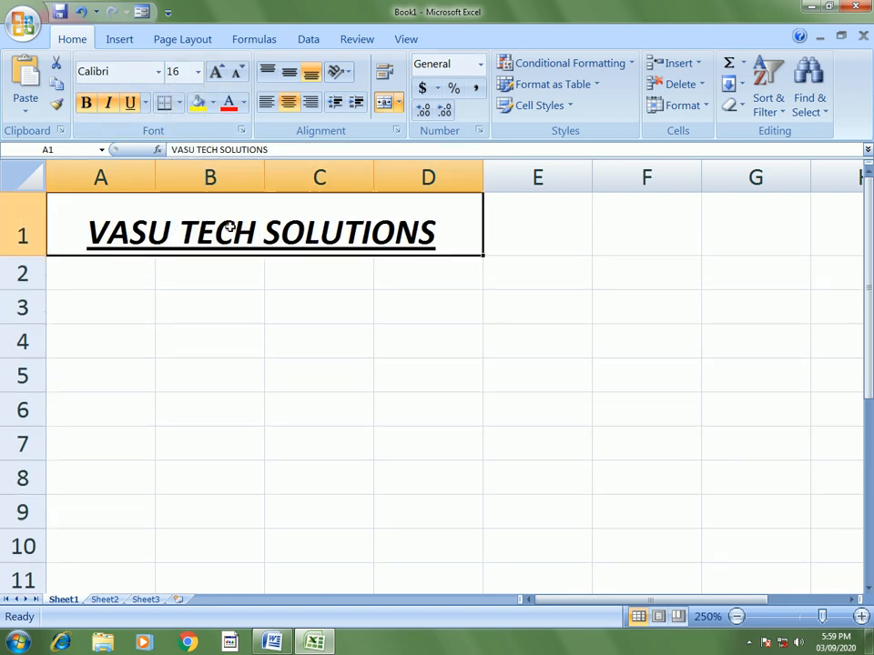
pyautogui.click(292, 78)
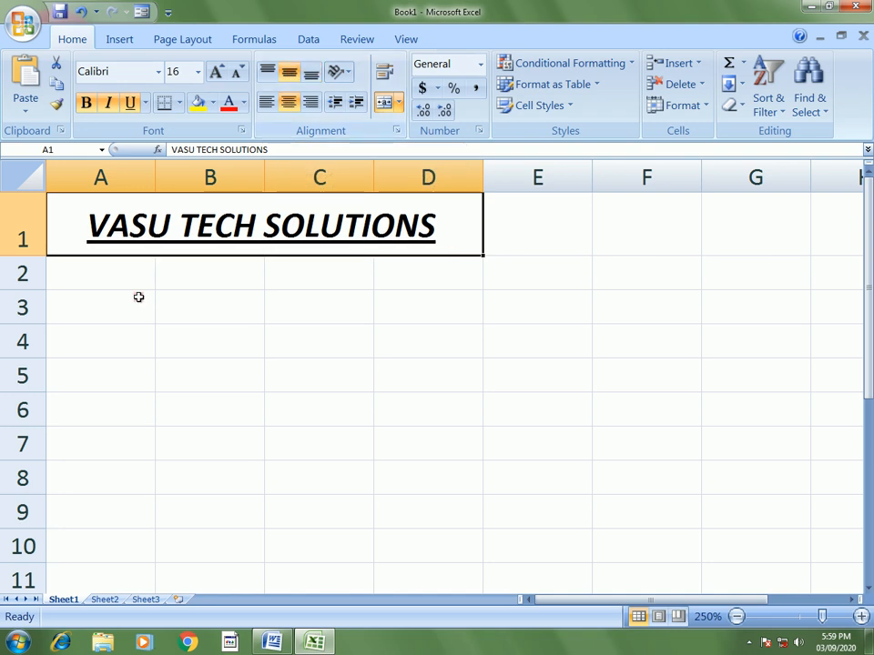
# Enter the column heading "Item name" in cell A2
pyautogui.click(118, 274)
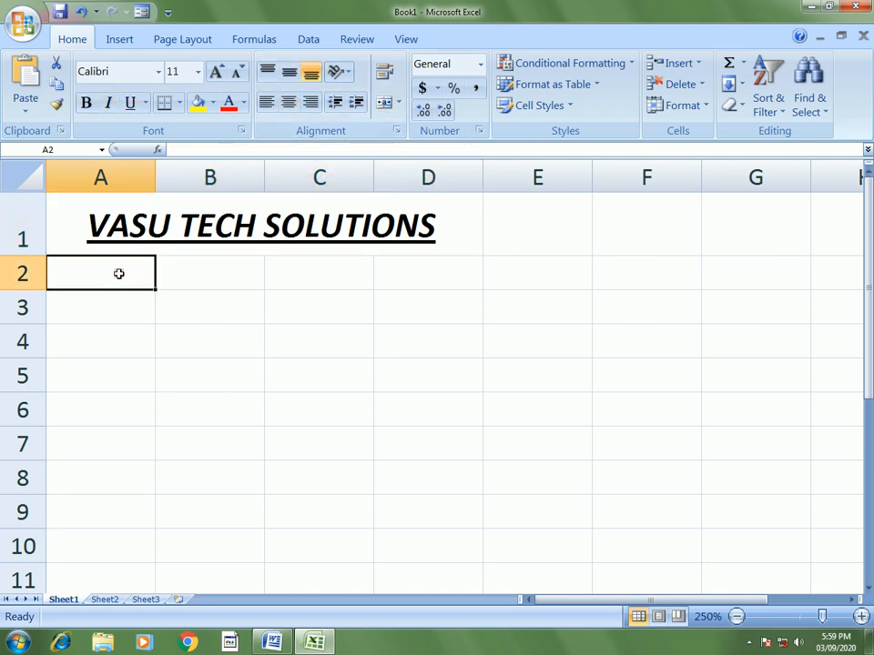
pyautogui.write('iTE')
pyautogui.press('BackSpace')
pyautogui.press('BackSpace')
pyautogui.press('BackSpace')
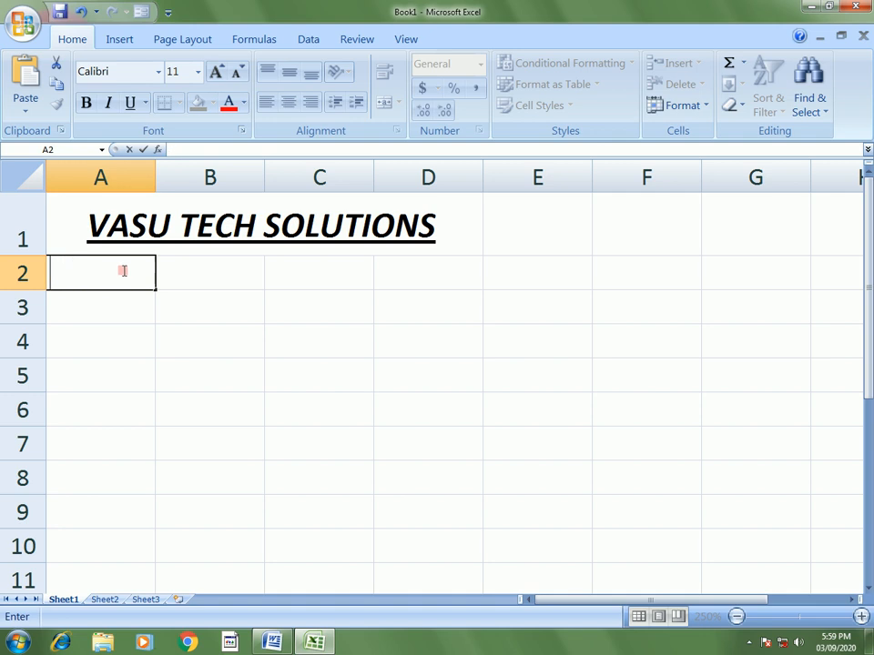
pyautogui.write('Item name')
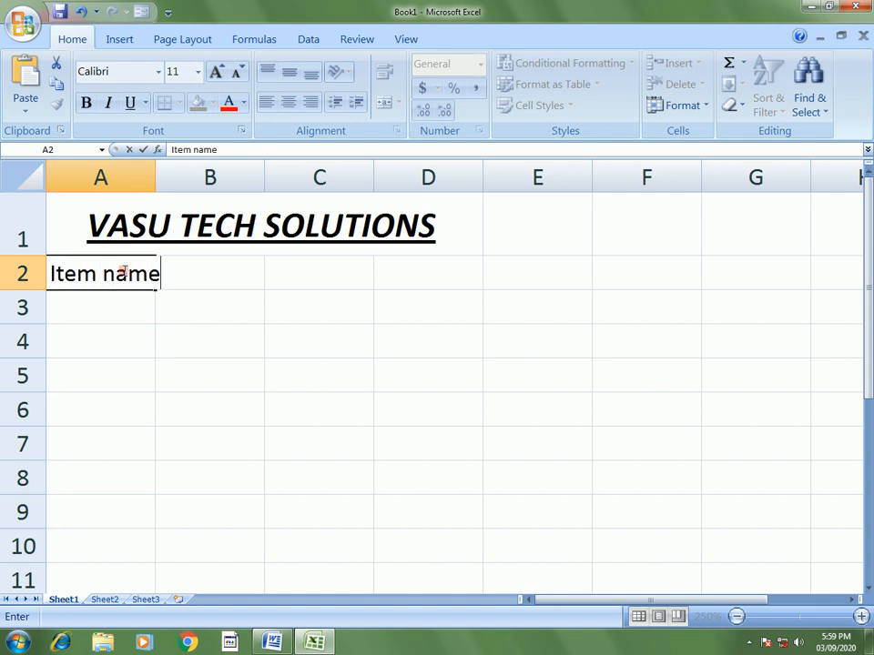
pyautogui.press('Tab')
# Change the heading in A2 to read "ItemName", without a space and with a capital N
pyautogui.click(123, 271)
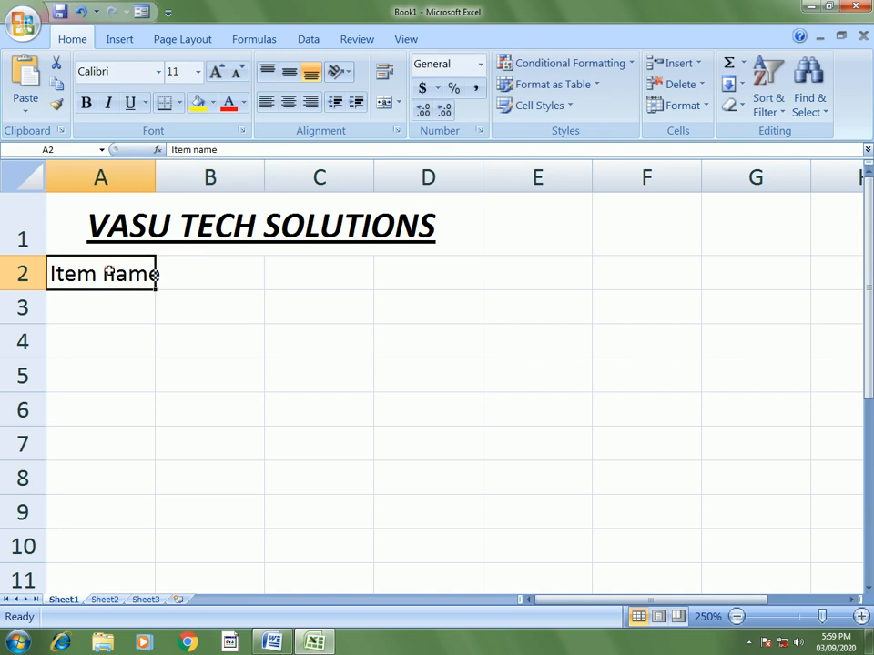
pyautogui.doubleClick(107, 271)
pyautogui.moveTo(113, 273); pyautogui.dragTo(100, 273)
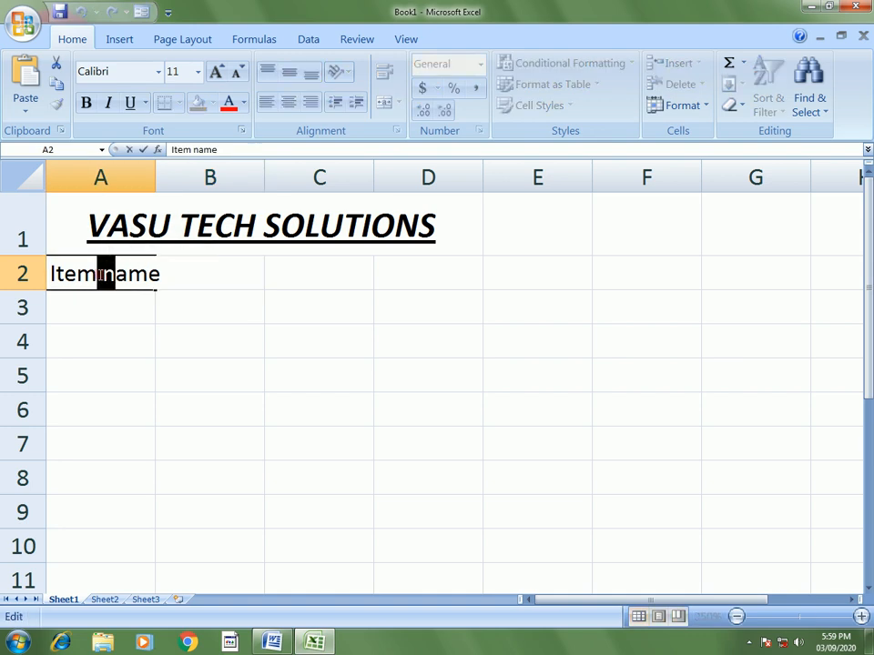
pyautogui.write('M')
pyautogui.press('BackSpace')
pyautogui.write('N')
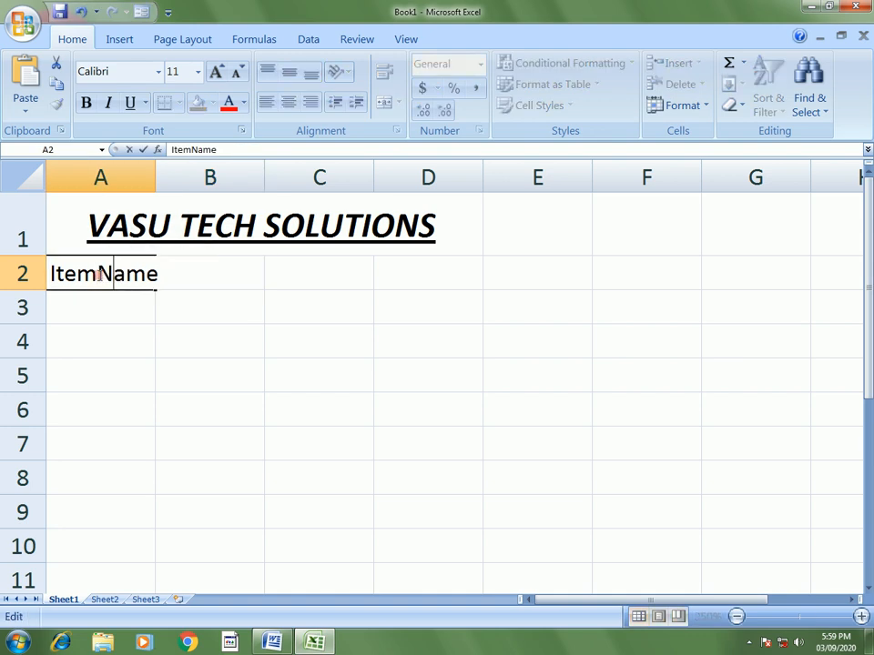
pyautogui.click(310, 281)
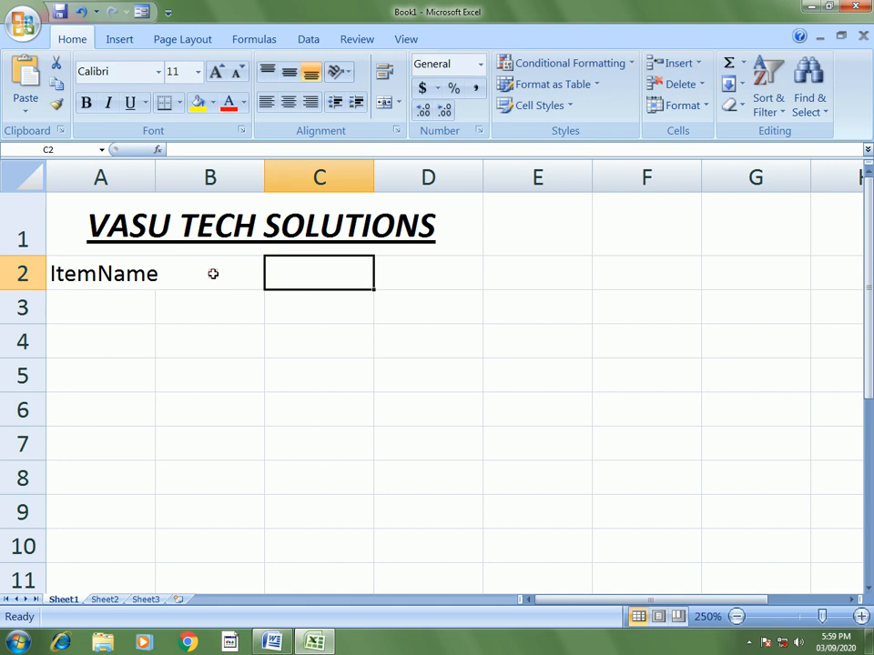
# Enter the headings Unit Price, No. of Items and Total in cells B2, C2 and D2
pyautogui.click(212, 273)
pyautogui.write('U')
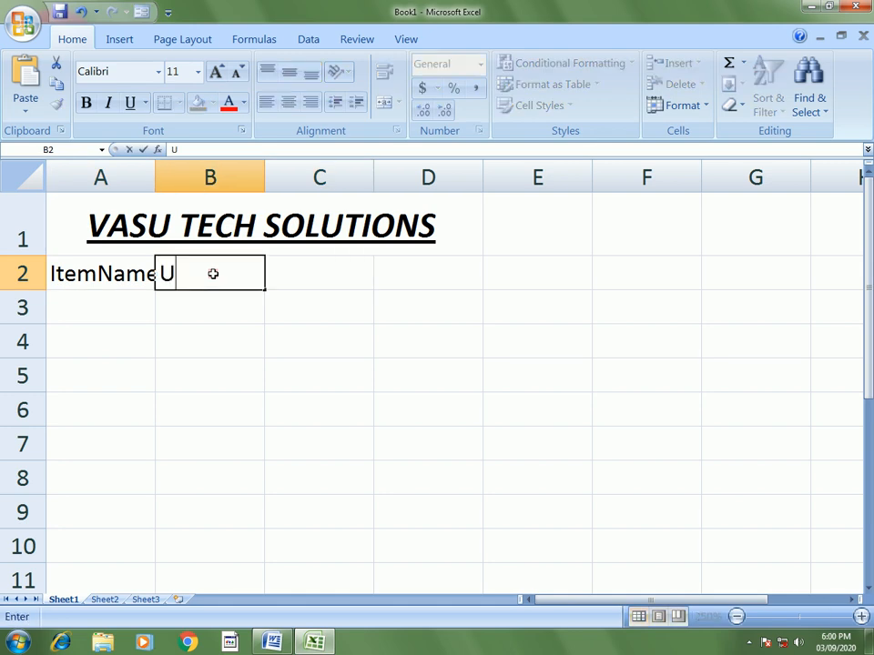
pyautogui.write('nit Price')
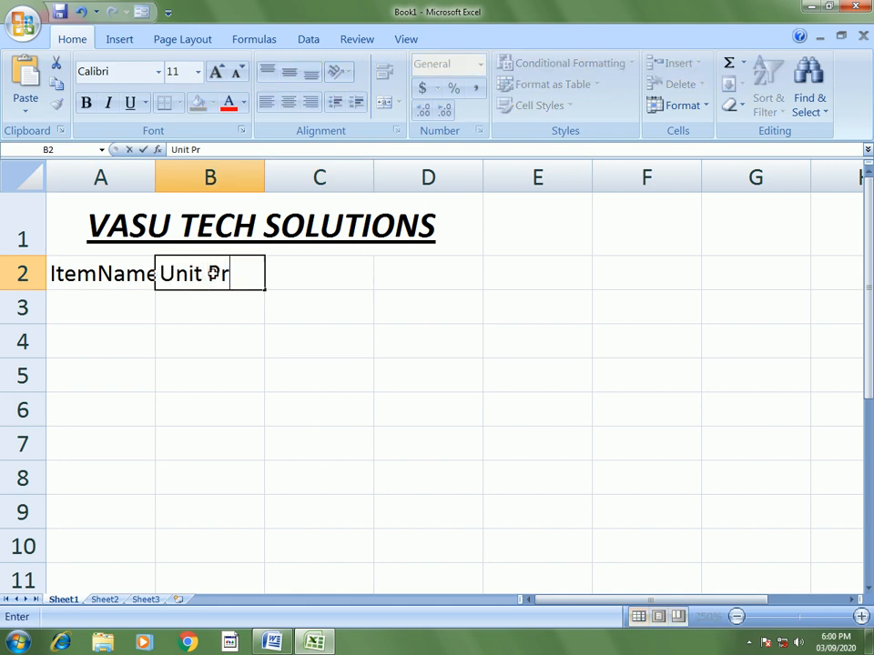
pyautogui.press('Tab')
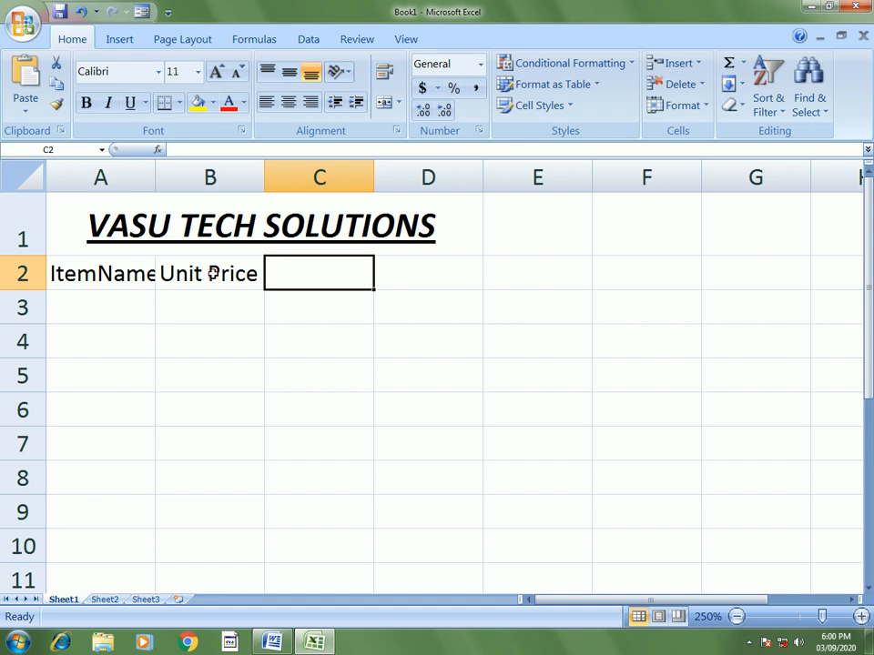
pyautogui.write('No. of Items')
pyautogui.press('Tab')
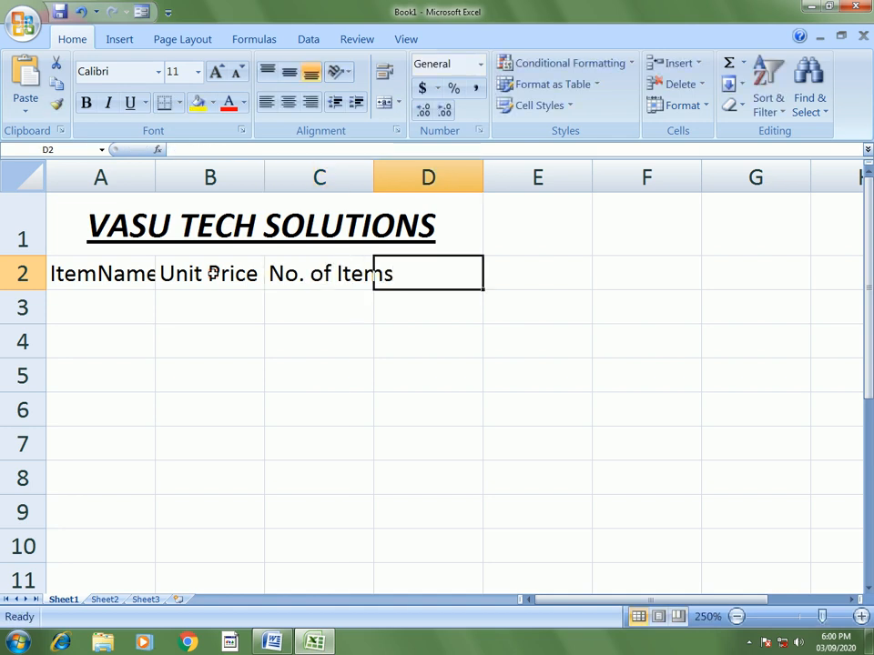
pyautogui.write('Total')
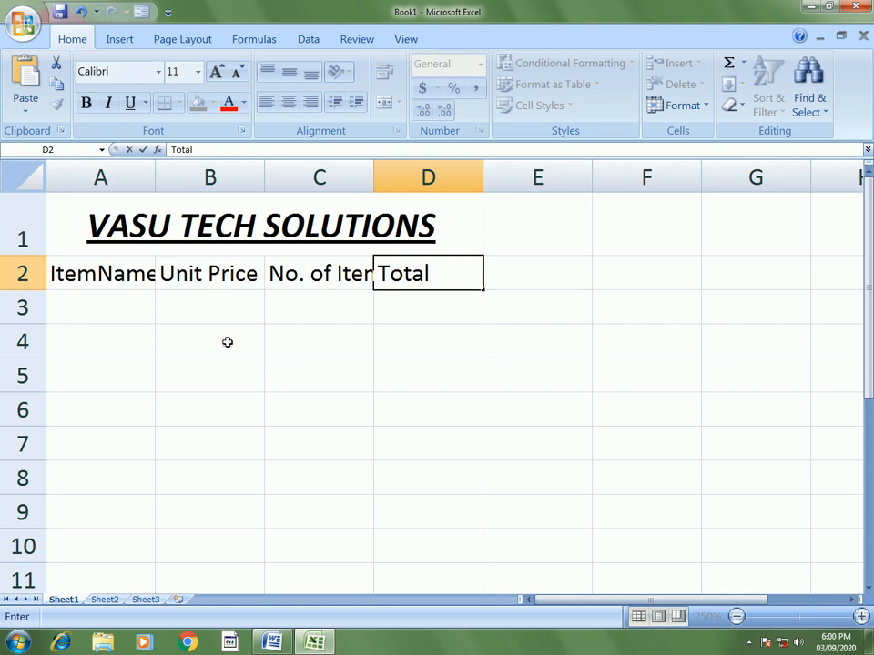
# Auto-fit the widths of columns A and C to their headings
pyautogui.click(159, 174)
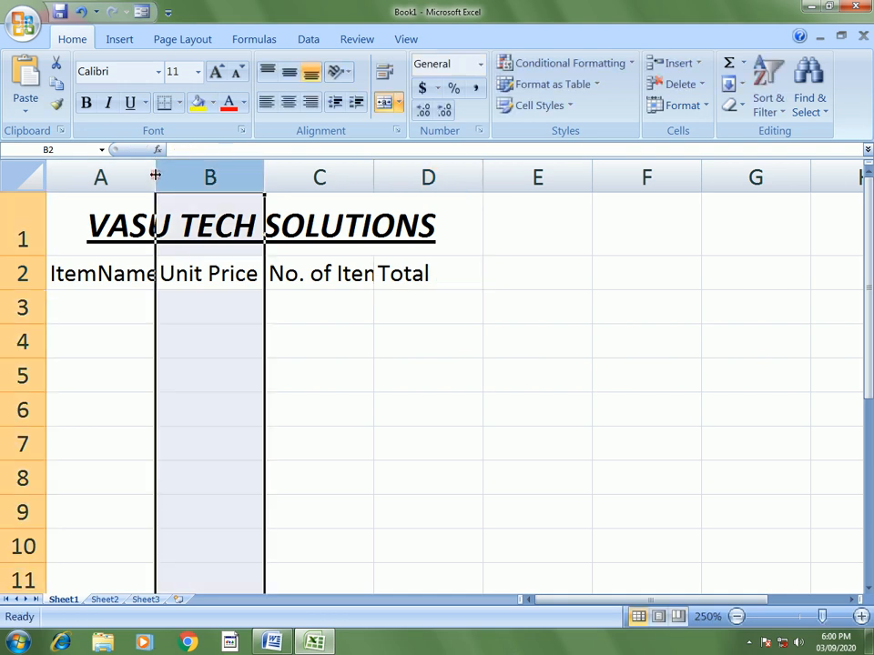
pyautogui.doubleClick(155, 174)
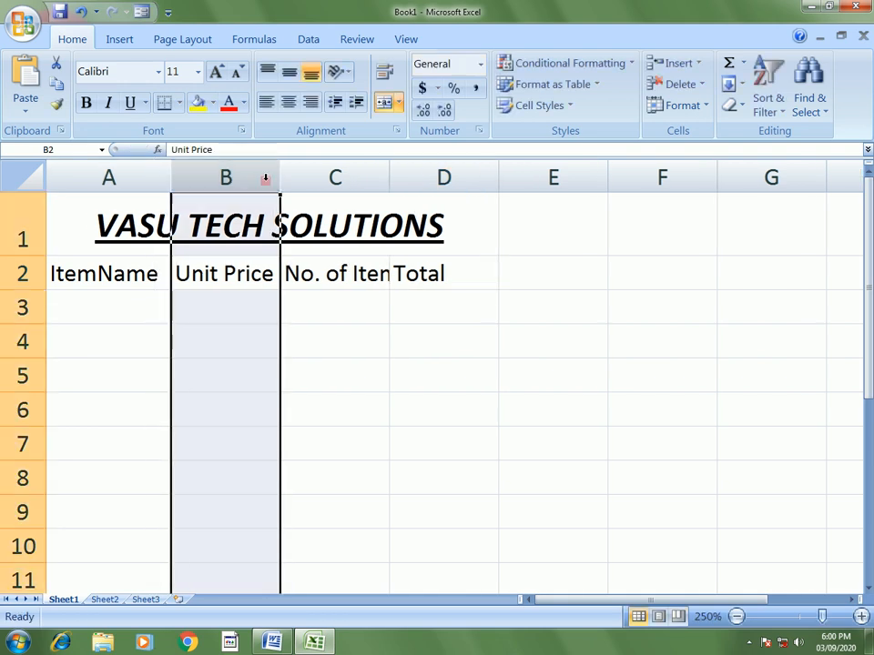
pyautogui.doubleClick(392, 181)
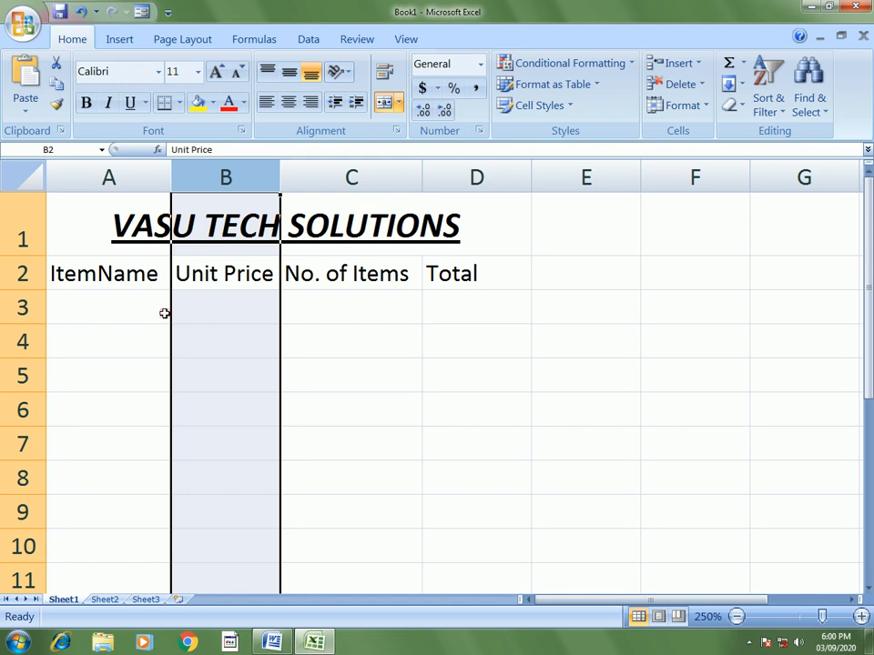
# Enter the item names Keyboard, Mouse, Light Pen, Printer and Scanner in cells A3 to A7
pyautogui.click(90, 300)
pyautogui.write('Ke')
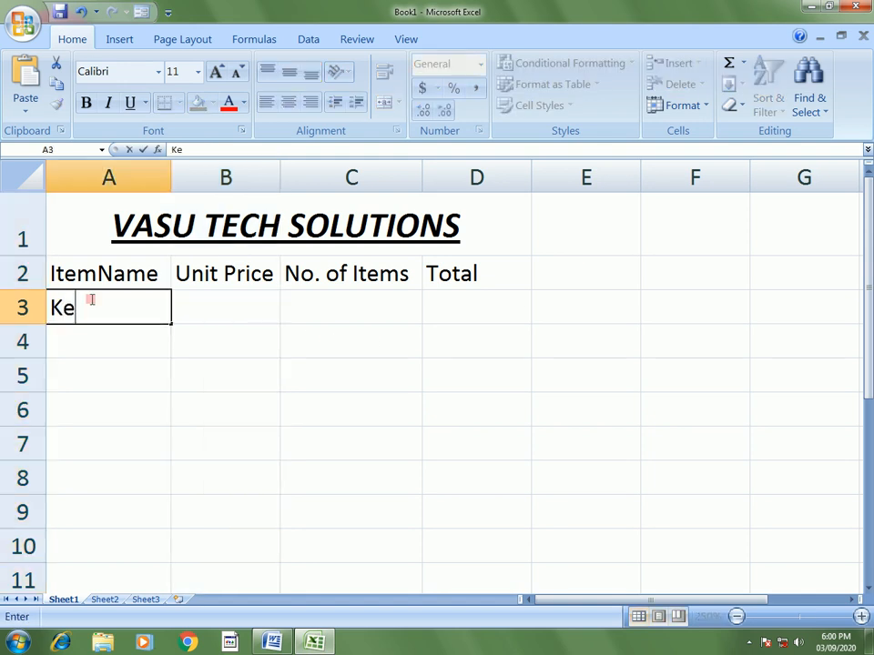
pyautogui.write('yboard')
pyautogui.press('Return')
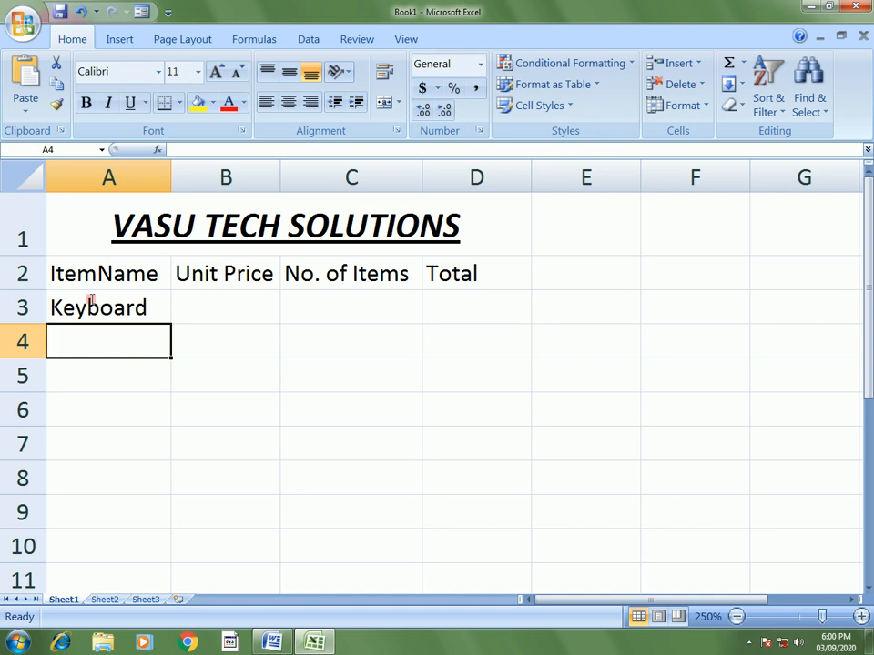
pyautogui.write('Mouse')
pyautogui.press('Return')
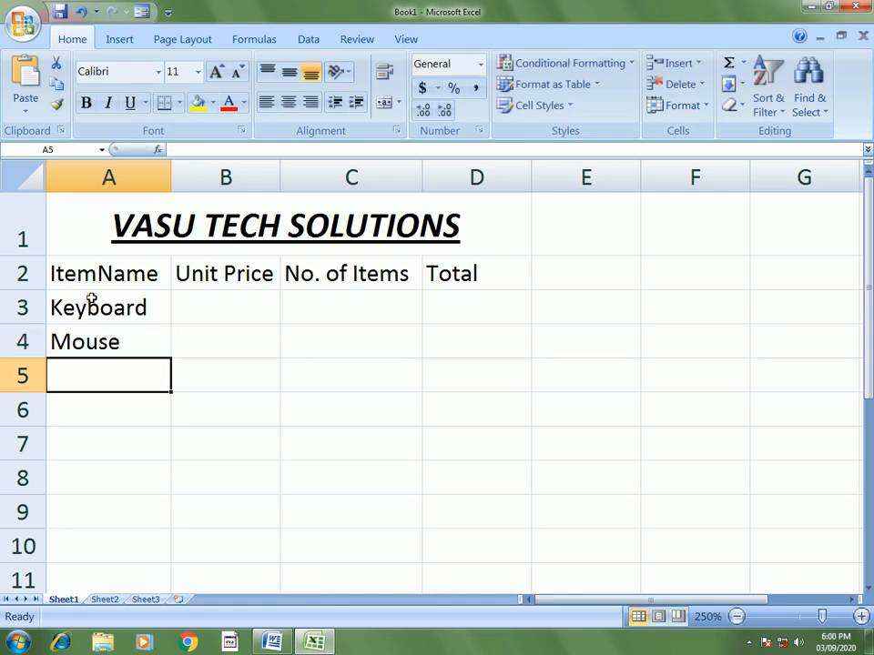
pyautogui.write('Lig')
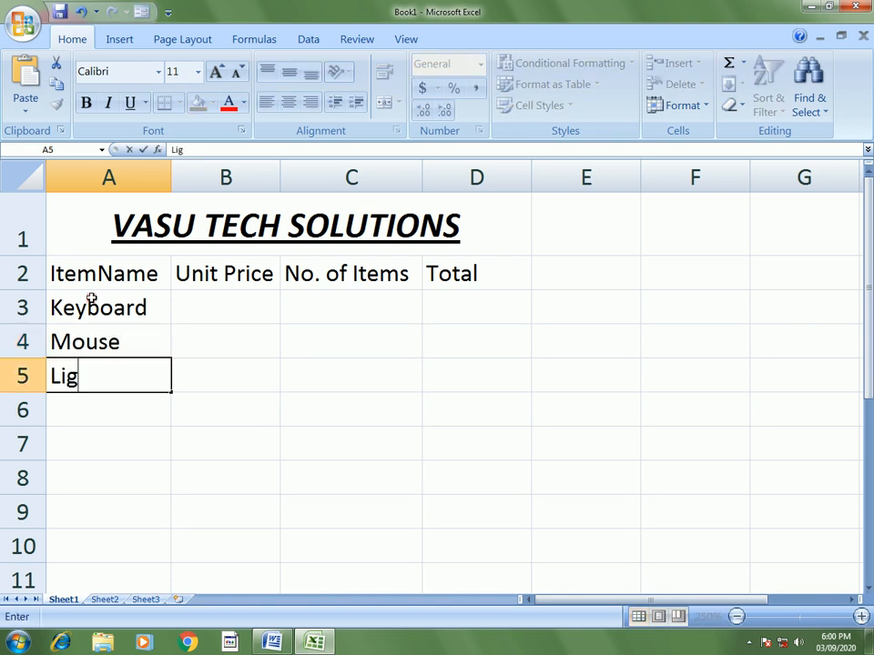
pyautogui.write('ht Pen')
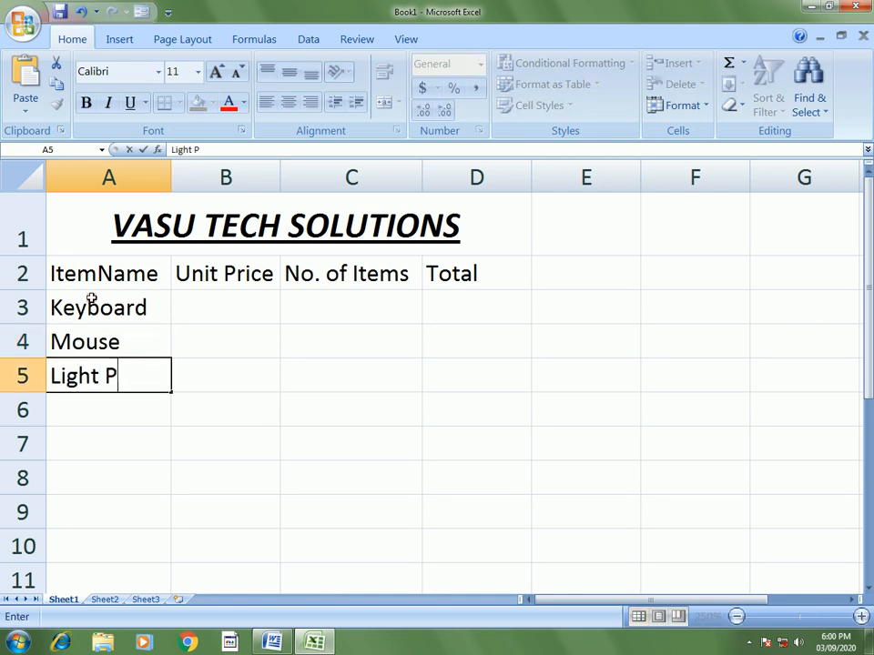
pyautogui.press('Return')
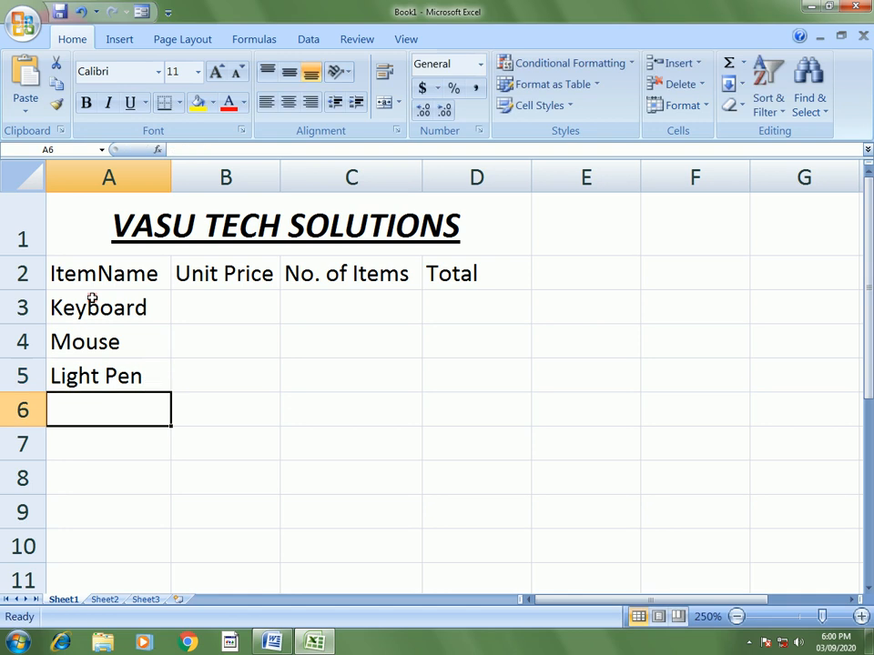
pyautogui.write('Printer')
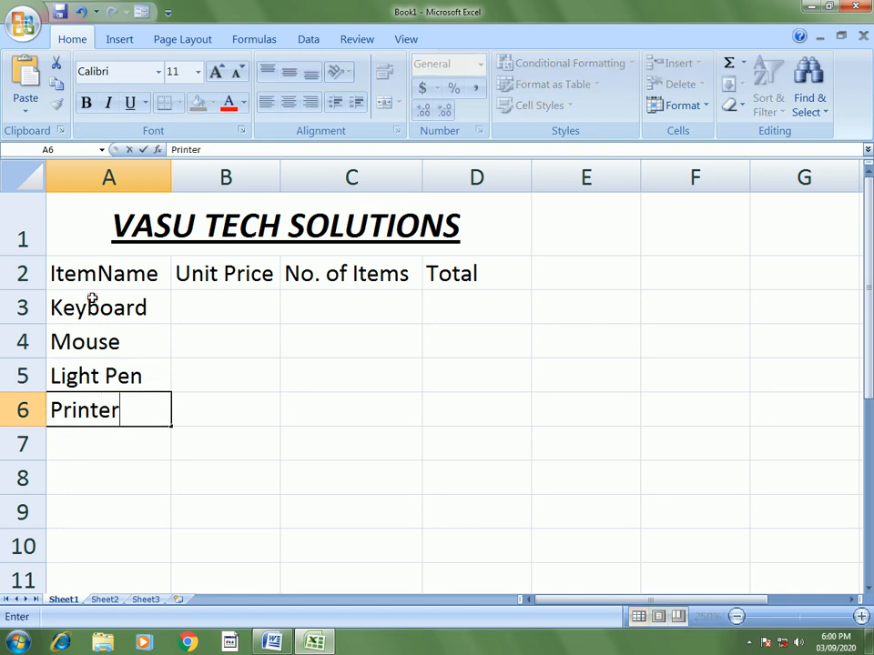
pyautogui.press('Return')
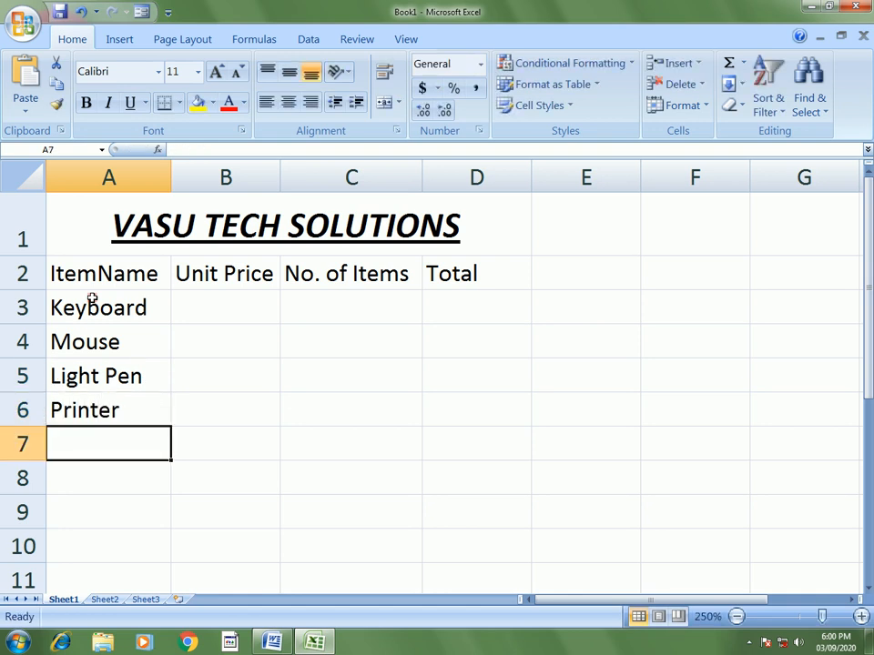
pyautogui.write('Scanner')
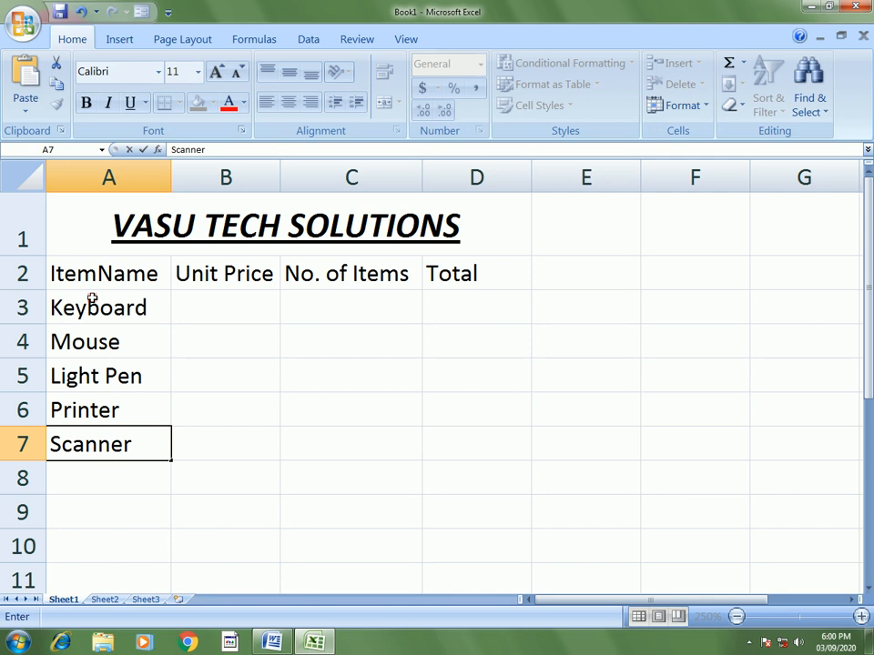
pyautogui.press('Up')
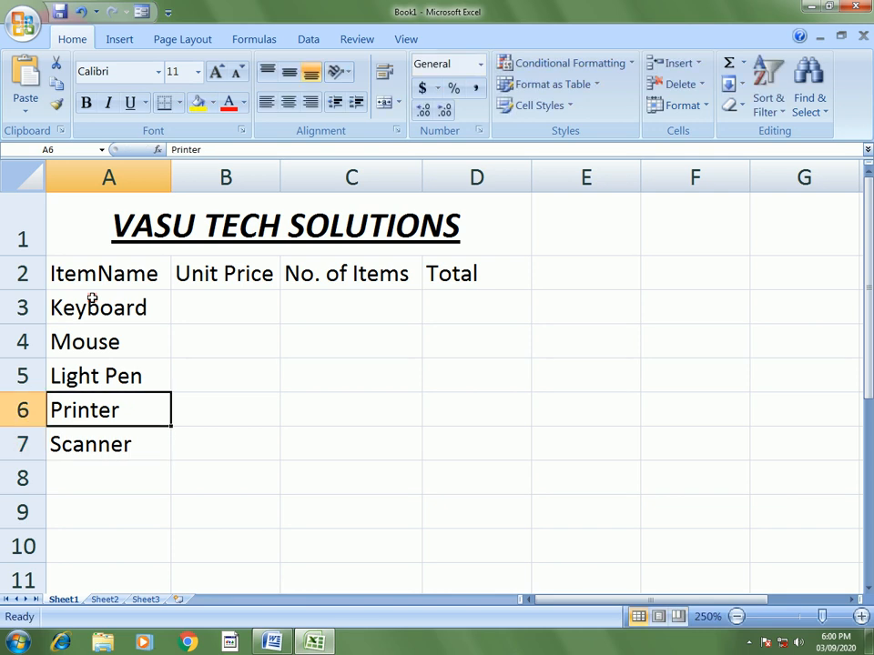
# Enter the unit prices 740, 259, 6200, 9700 and 1020 in cells B3 to B7
pyautogui.press('Down')
pyautogui.press('Right')
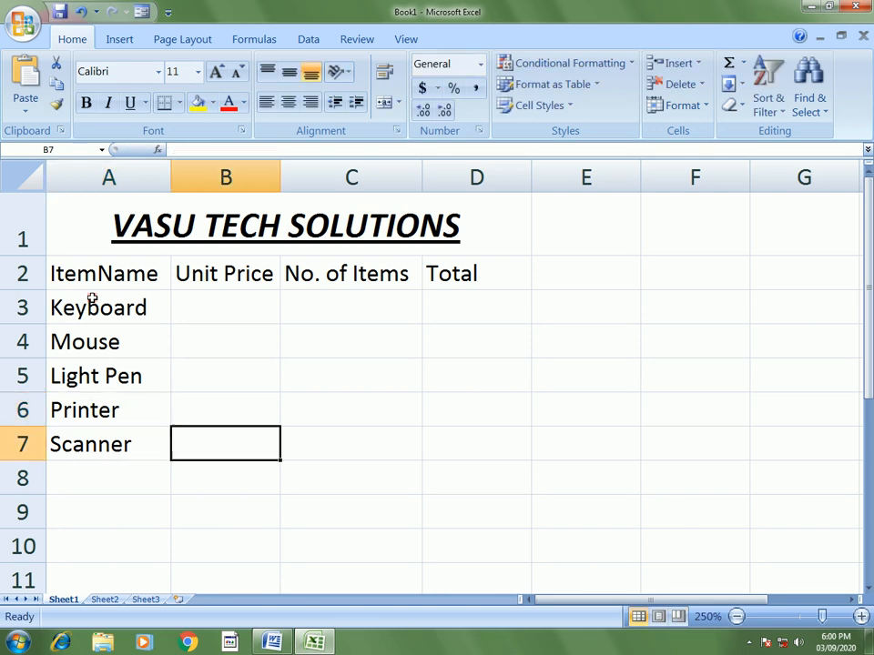
pyautogui.press('Left')
pyautogui.press('Right')
pyautogui.press('Up')
pyautogui.press('Up')
pyautogui.press('Up')
pyautogui.press('Up')
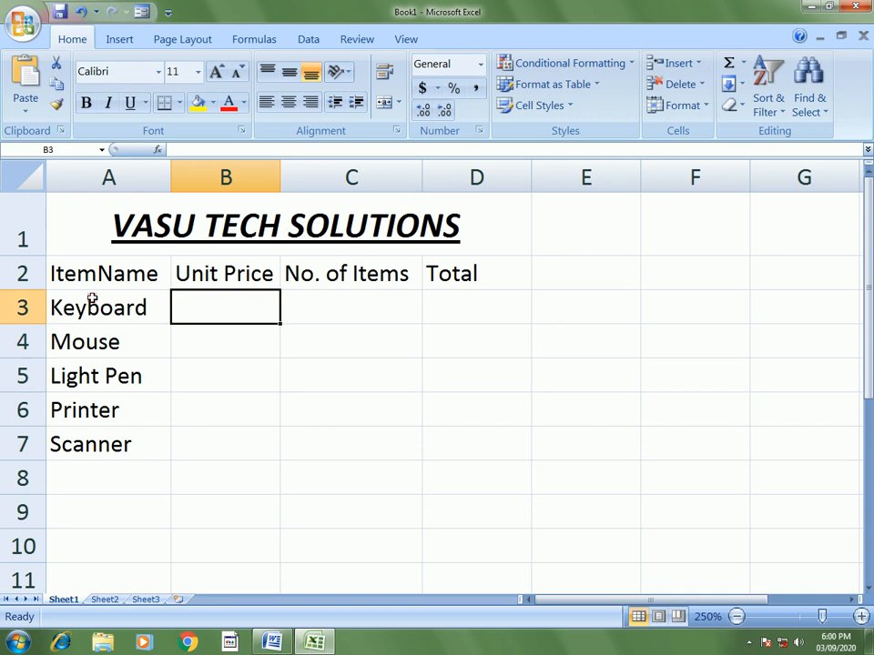
pyautogui.write('740')
pyautogui.press('Return')
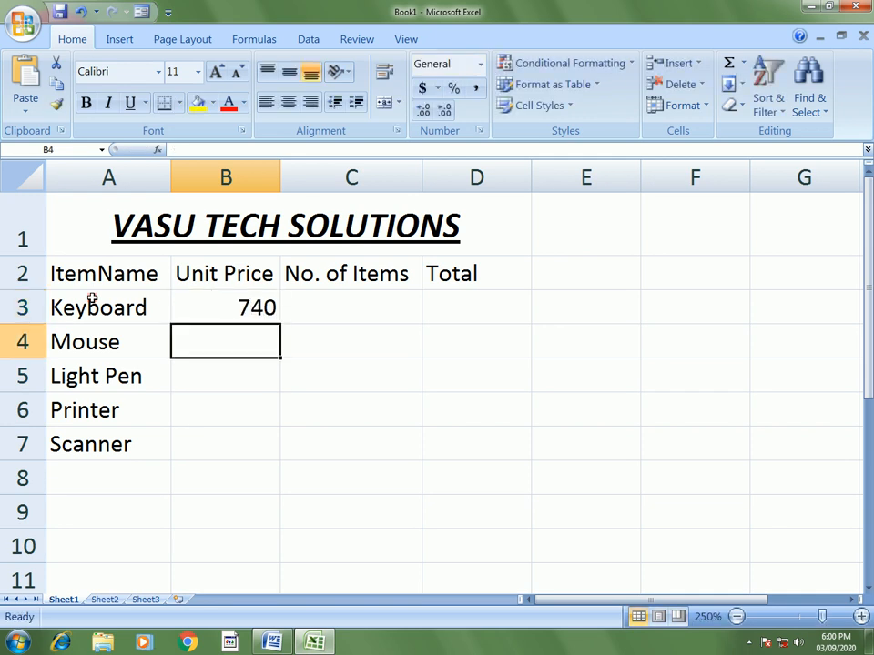
pyautogui.write('259')
pyautogui.press('Return')
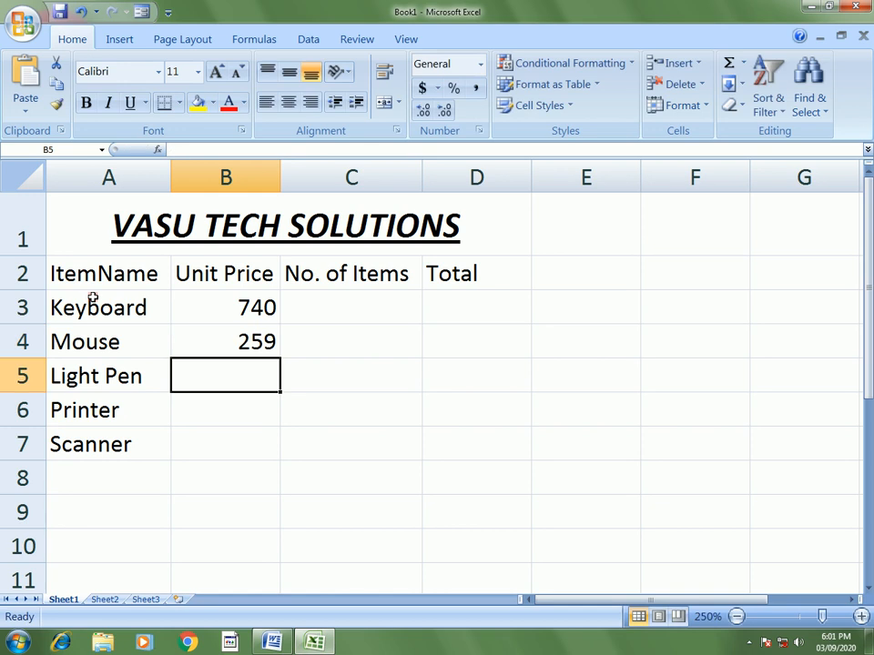
pyautogui.write('6200')
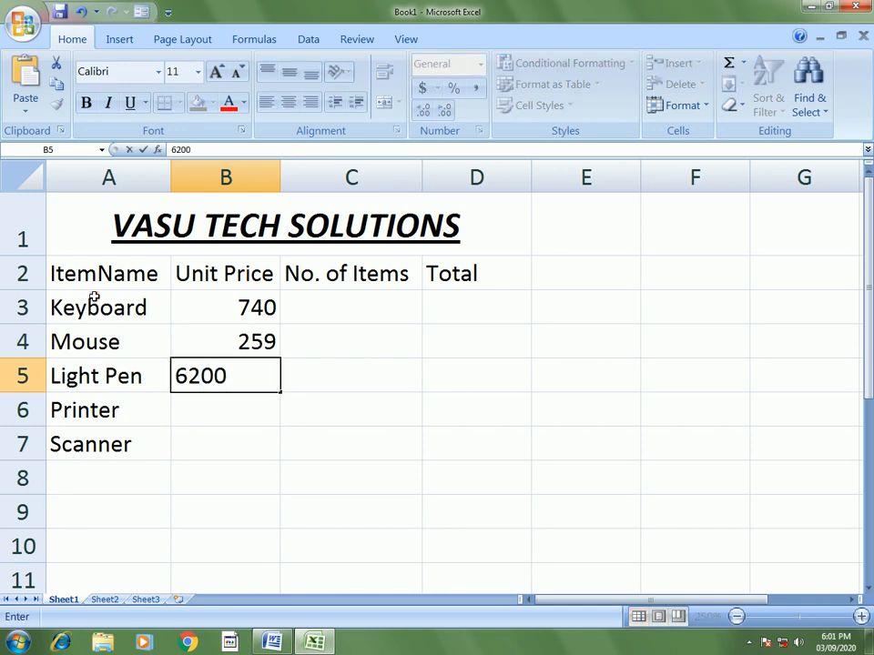
pyautogui.press('Return')
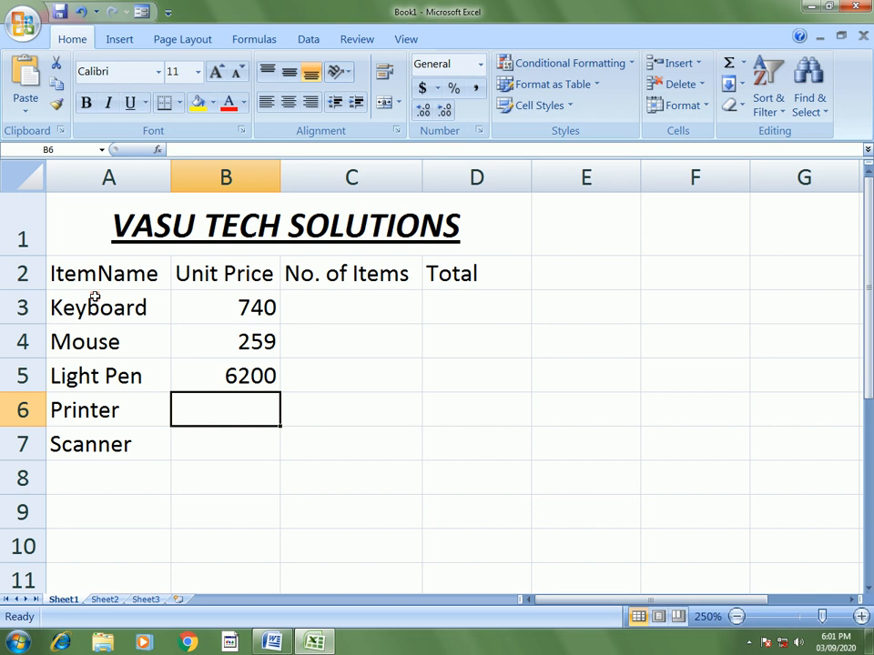
pyautogui.write('9700')
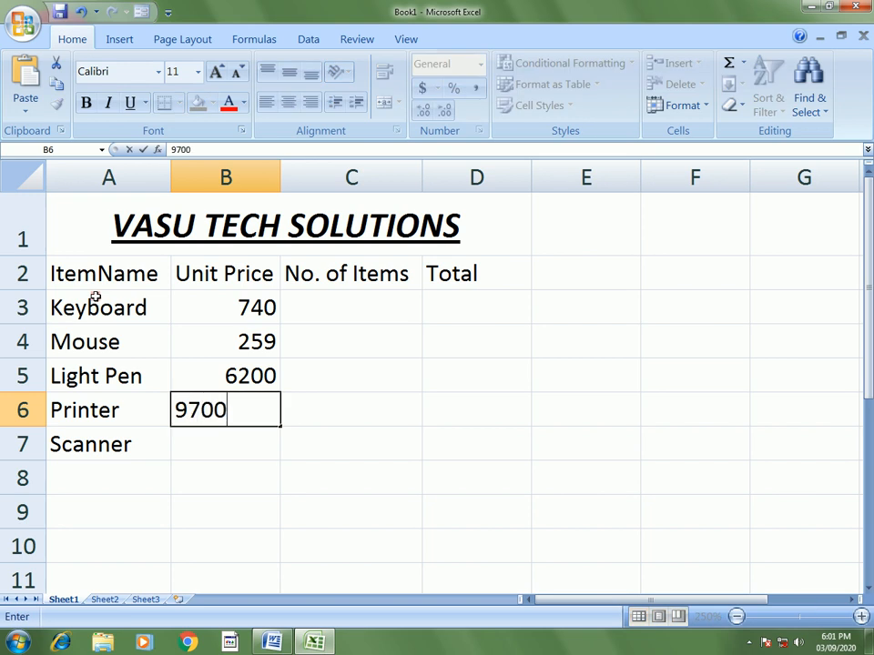
pyautogui.press('Return')
pyautogui.write('1020')
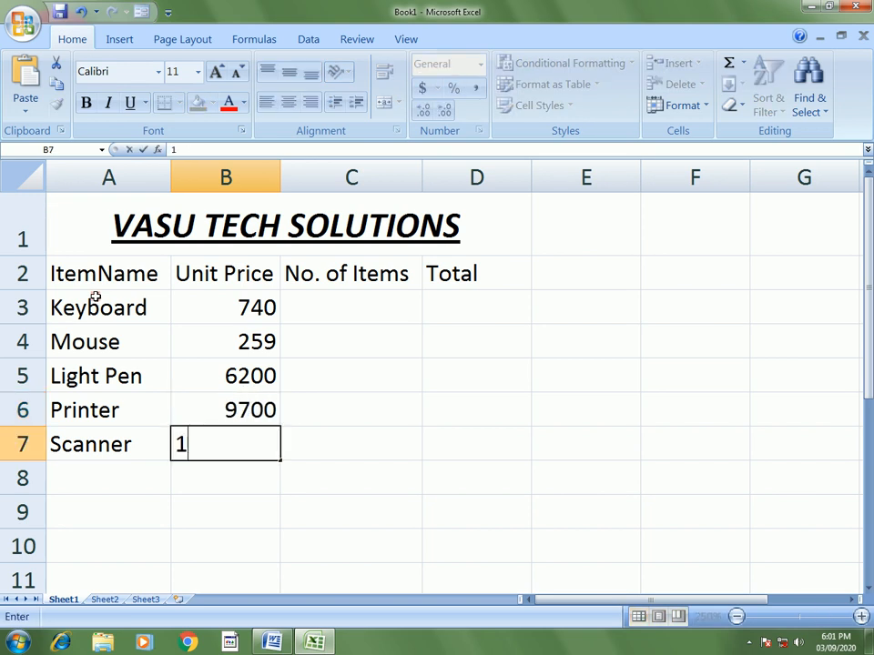
pyautogui.press('Right')
# Enter the item quantities 5, 15, 6, 13 and 20 in cells C3 to C7
pyautogui.press('Up')
pyautogui.press('Up')
pyautogui.press('Up')
pyautogui.press('Up')
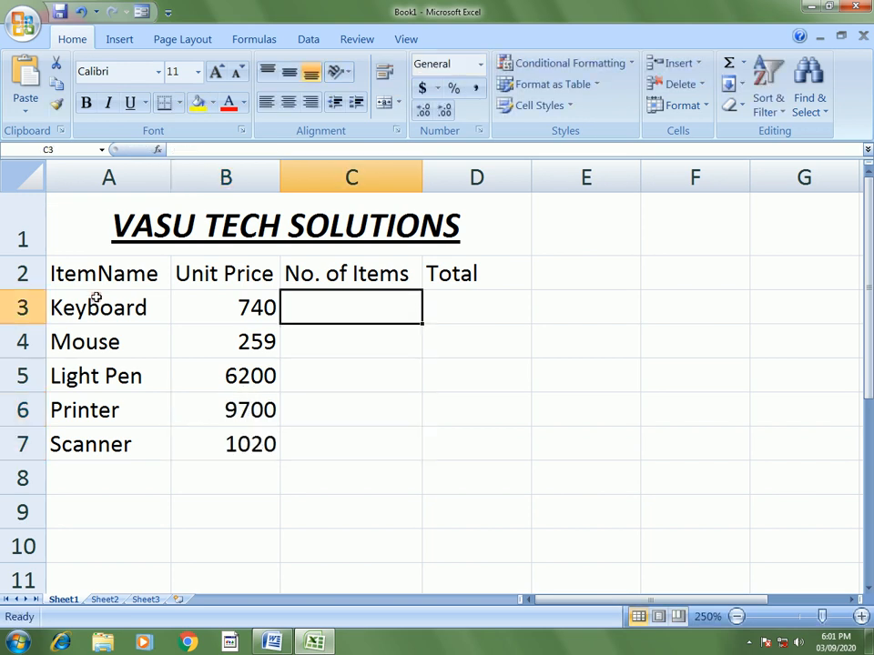
pyautogui.write('5')
pyautogui.press('Return')
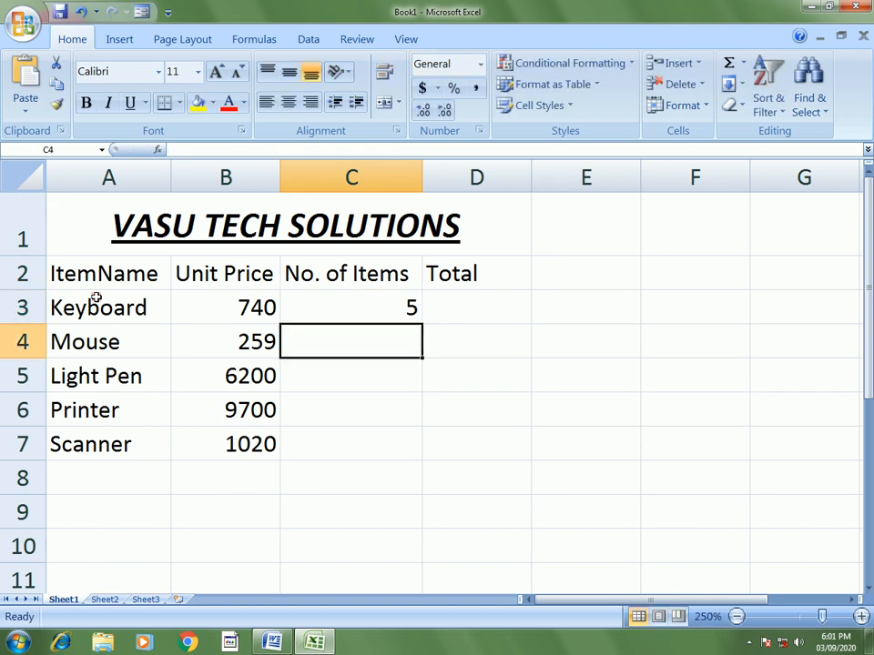
pyautogui.write('15')
pyautogui.press('Return')
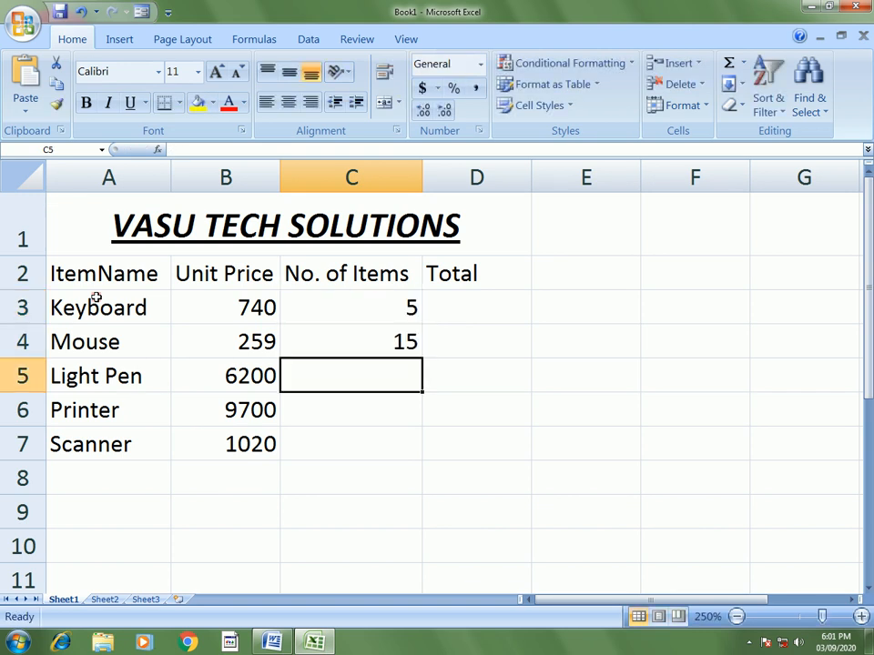
pyautogui.write('6')
pyautogui.press('Return')
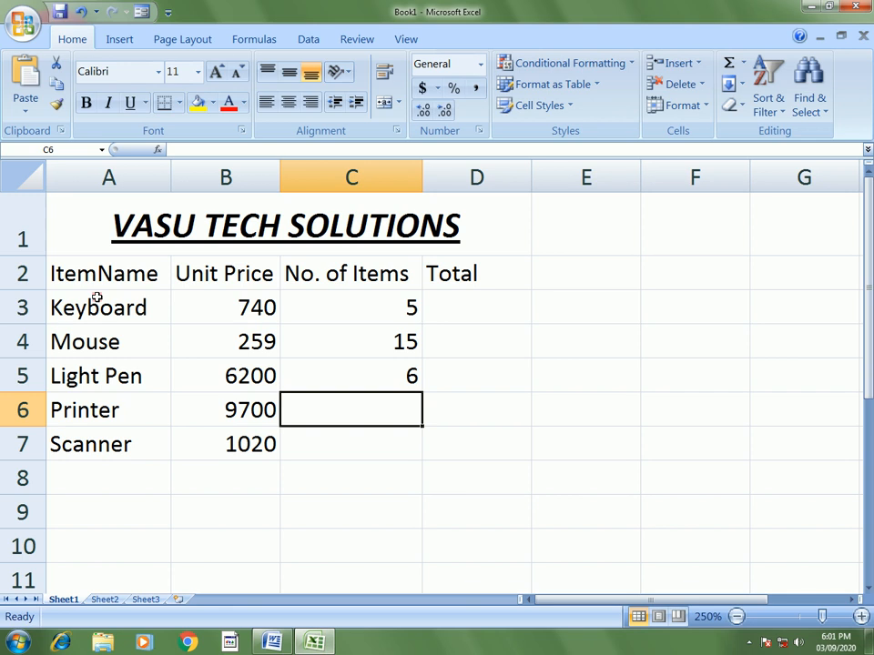
pyautogui.write('13')
pyautogui.press('Return')
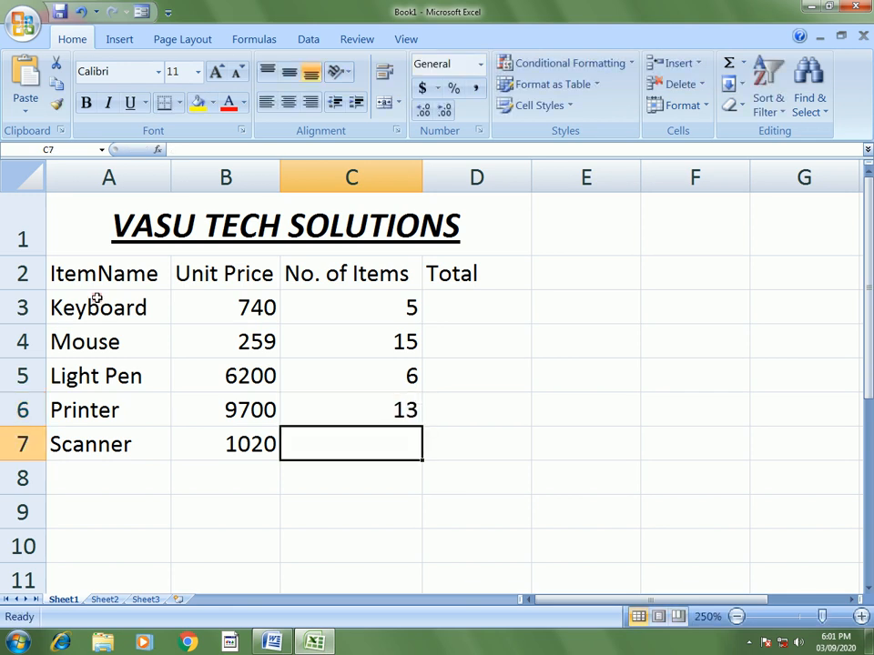
pyautogui.write('20')
pyautogui.press('Return')
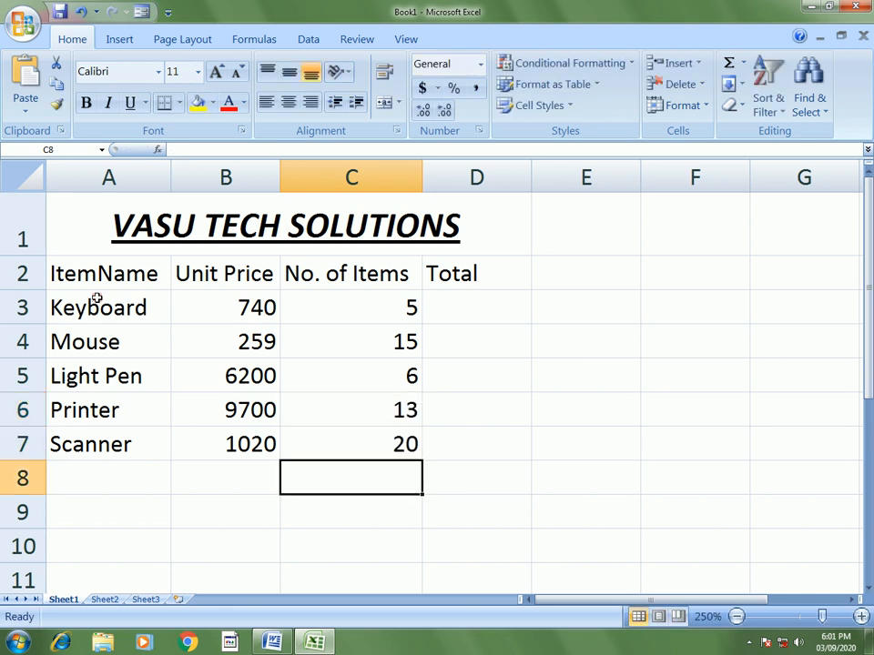
# Center-align the cells B3 to D7 under the Unit Price, No. of Items and Total headings
pyautogui.click(366, 441)
pyautogui.moveTo(366, 441); pyautogui.dragTo(260, 310)
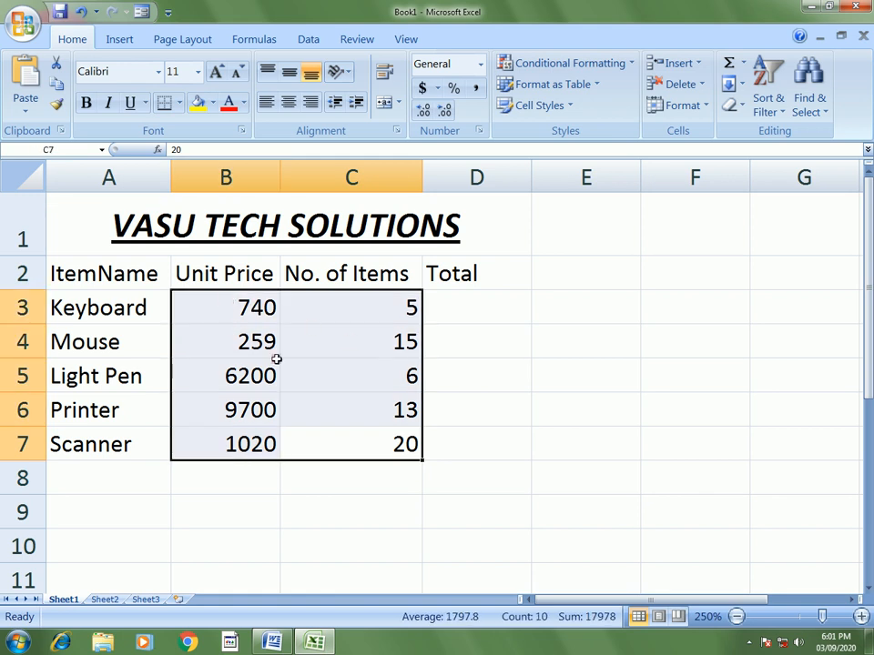
pyautogui.moveTo(503, 439); pyautogui.dragTo(359, 310)
pyautogui.moveTo(486, 455); pyautogui.dragTo(224, 307)
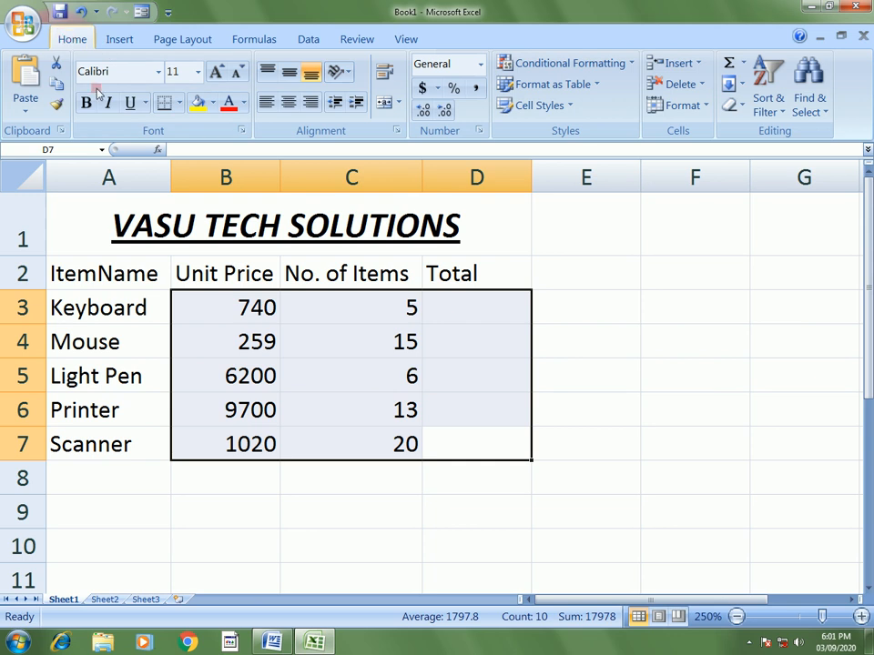
pyautogui.click(288, 105)
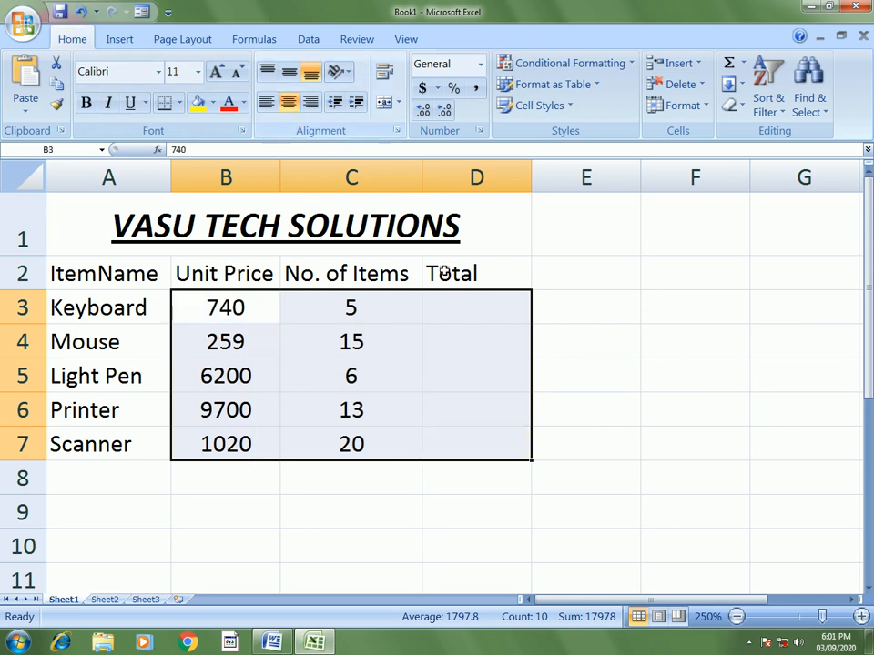
# Examine the Keyboard row's unit price and number of items as the inputs for its Total in cell D3
pyautogui.click(461, 316)
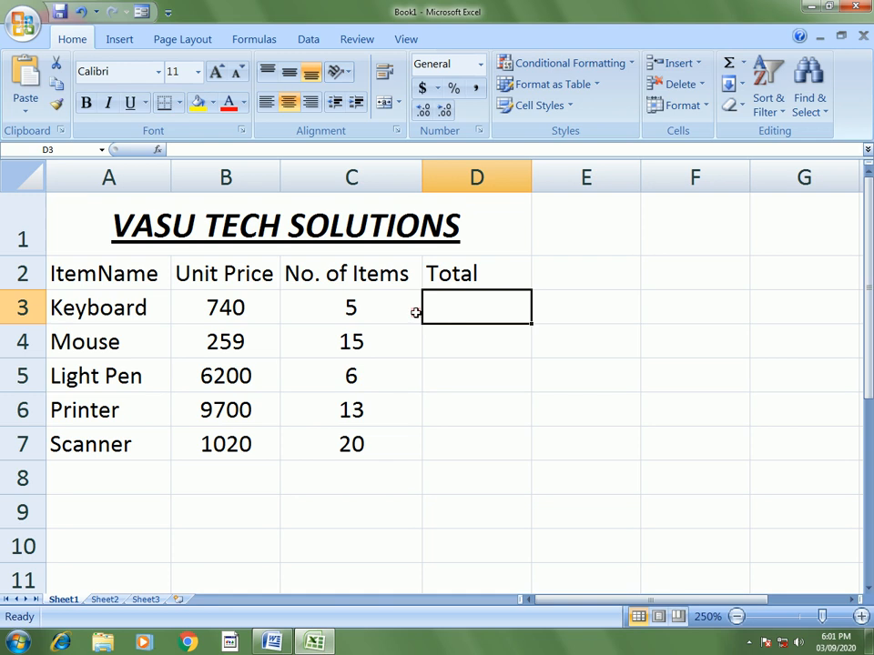
pyautogui.click(123, 310)
pyautogui.click(231, 312)
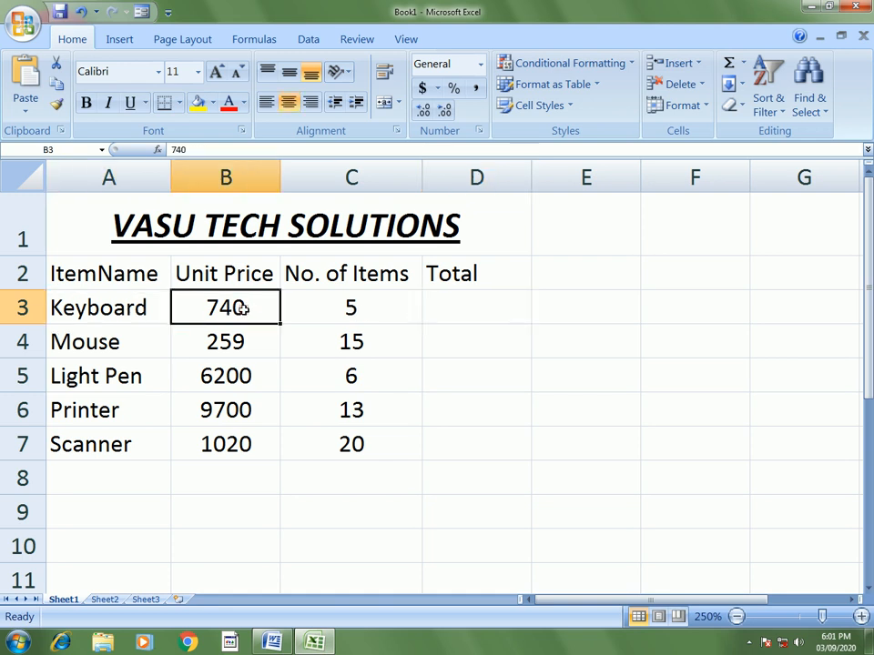
pyautogui.click(356, 307)
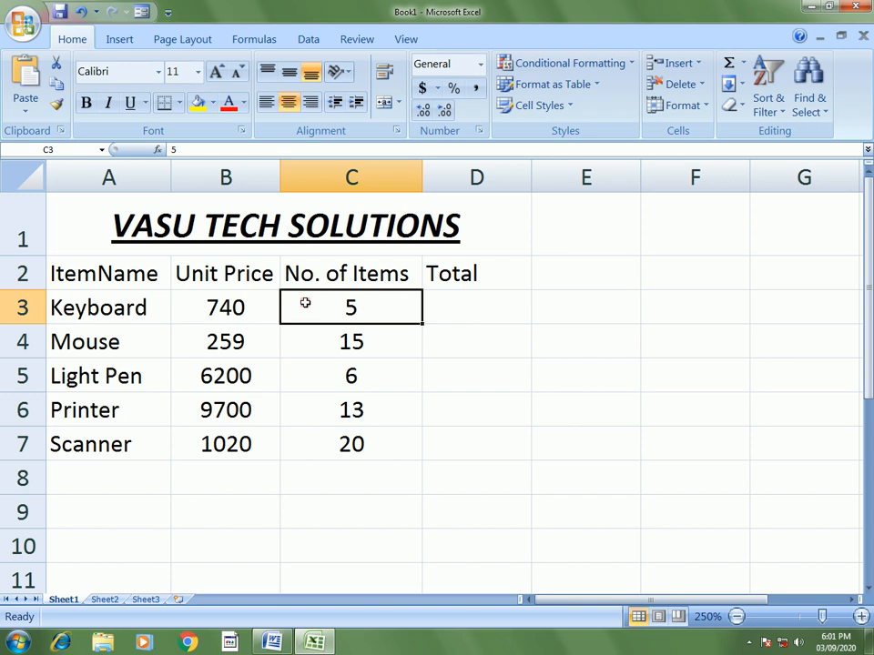
pyautogui.click(474, 322)
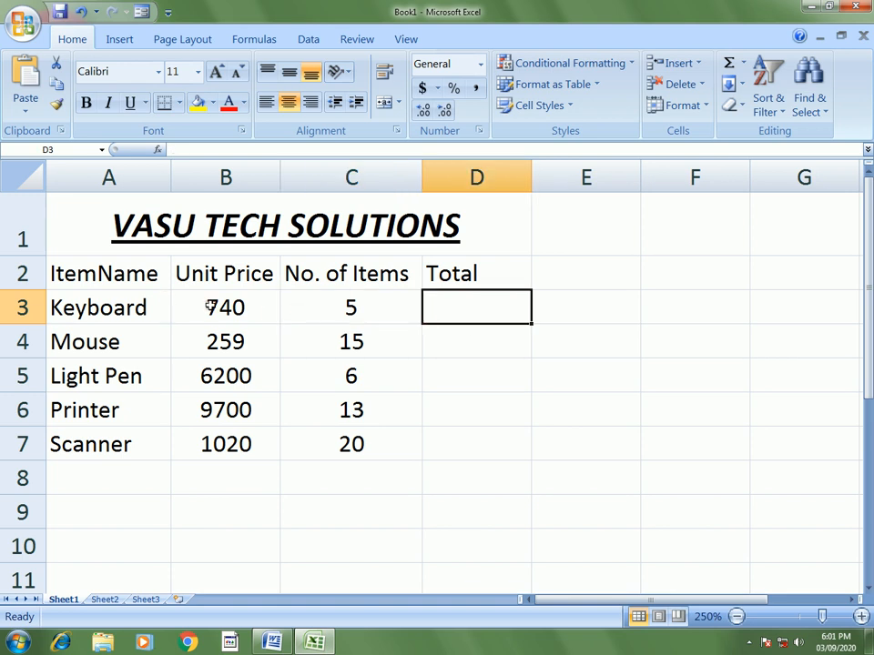
pyautogui.click(215, 307)
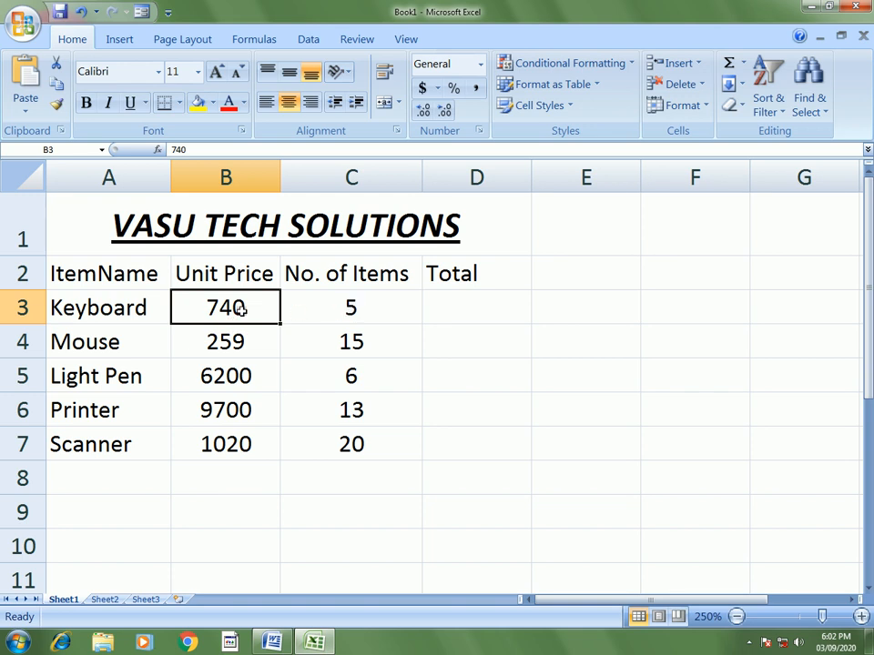
pyautogui.click(321, 309)
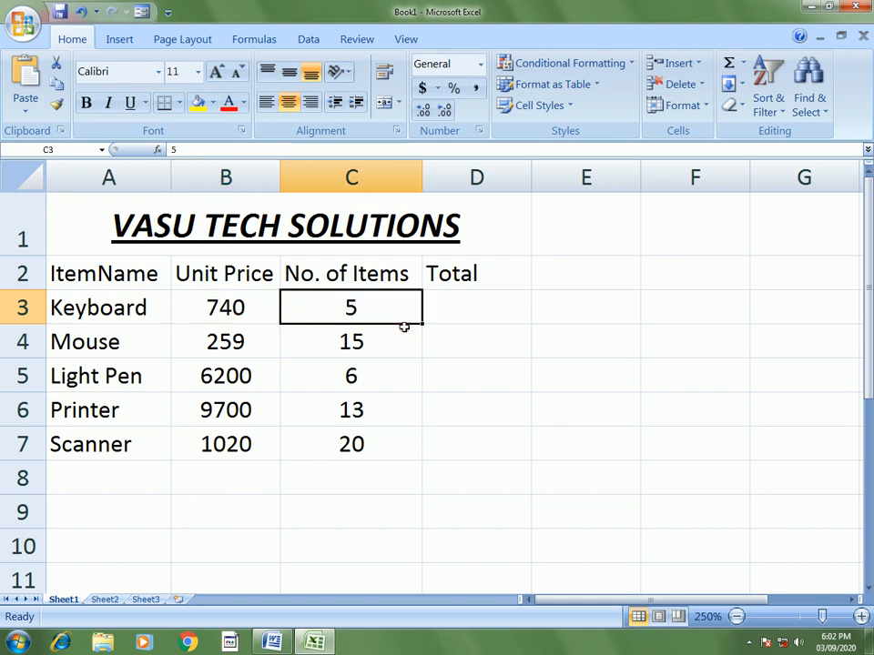
pyautogui.click(464, 303)
pyautogui.click(465, 282)
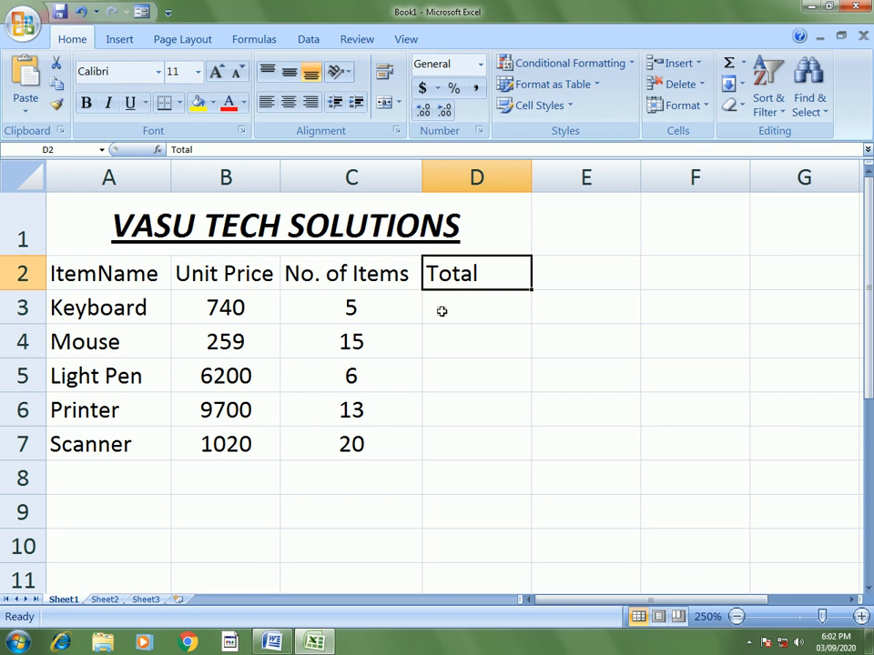
pyautogui.click(442, 311)
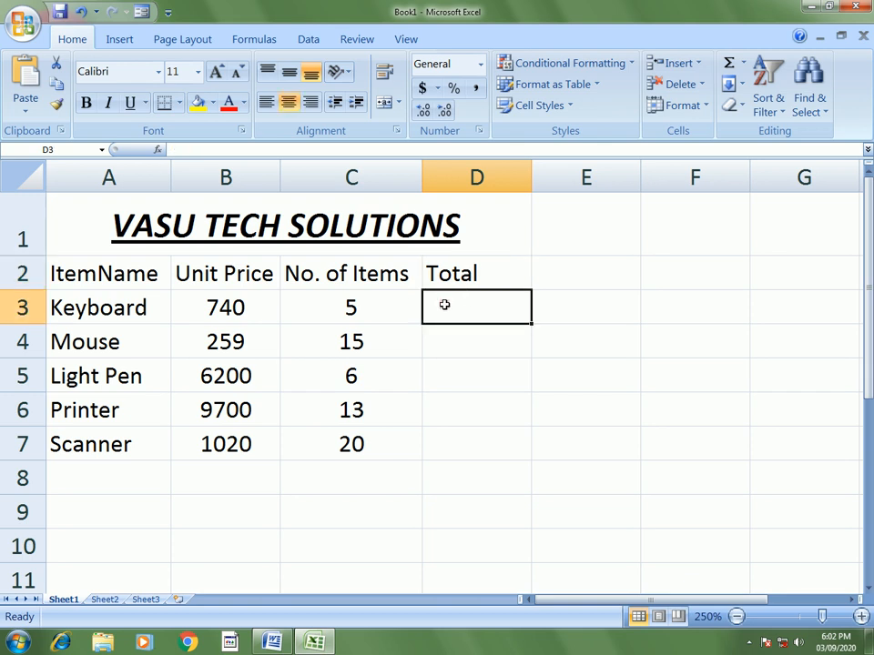
# Calculate the Keyboard total in cell D3 with the formula =PRODUCT(B3,C3)
pyautogui.write('=')
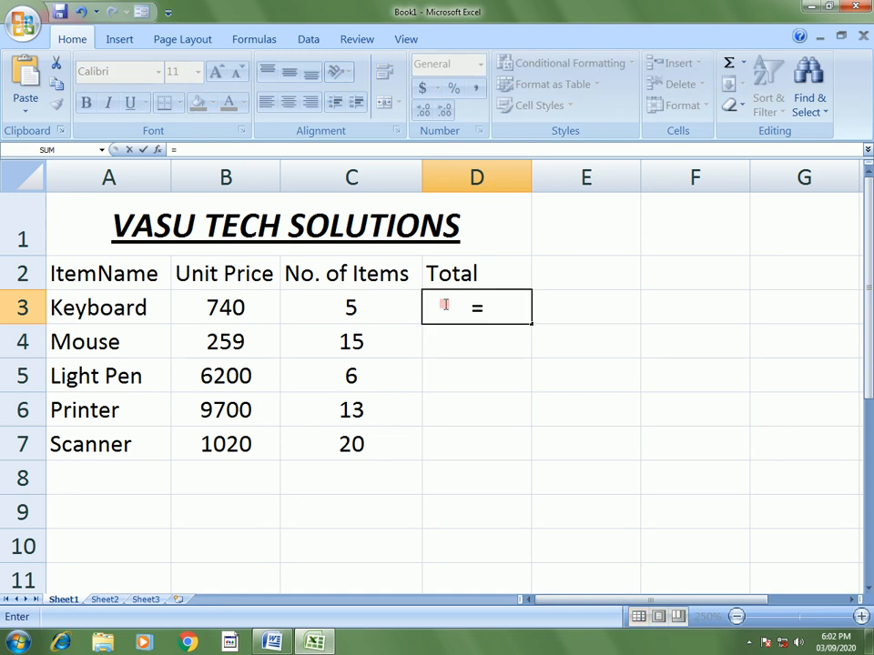
pyautogui.write('pro')
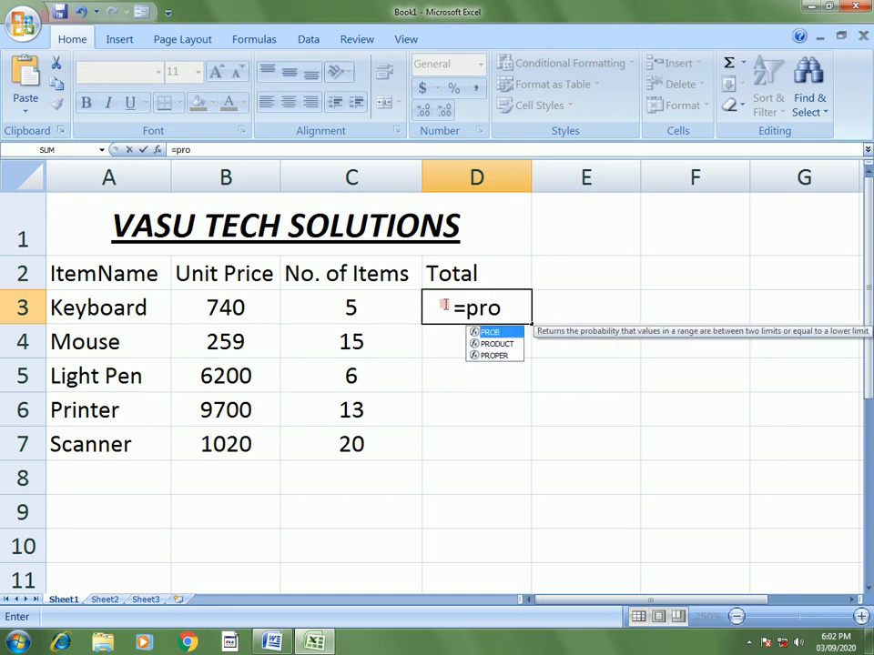
pyautogui.press('Down')
pyautogui.press('Tab')
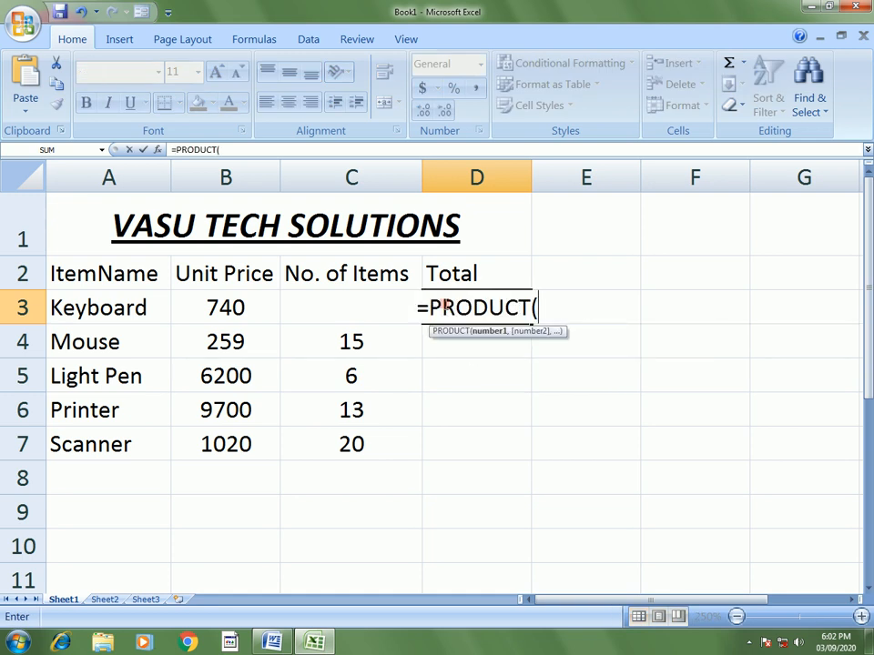
pyautogui.click(233, 307)
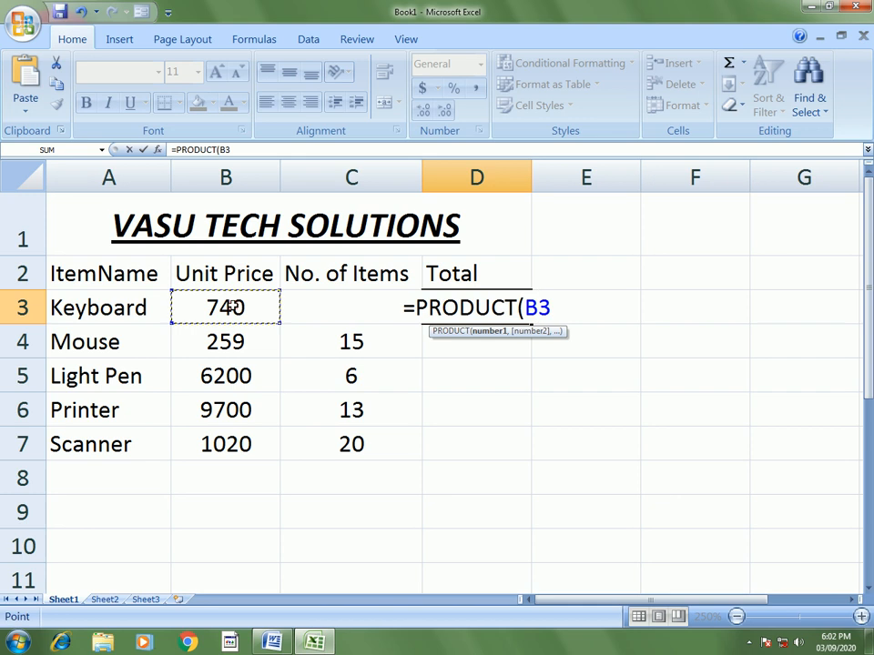
pyautogui.write(',')
pyautogui.press('F2')
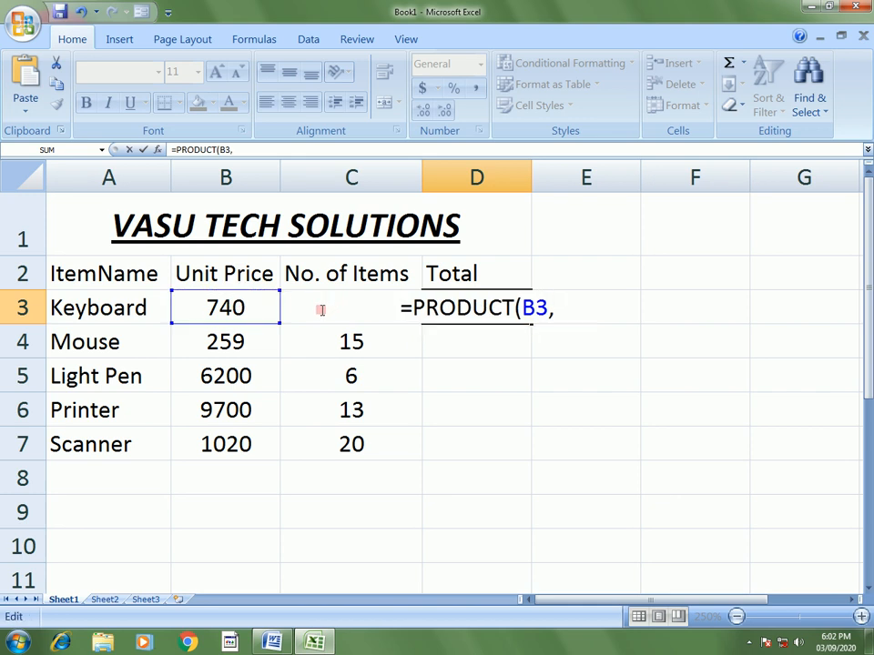
pyautogui.click(378, 315)
pyautogui.write('c3')
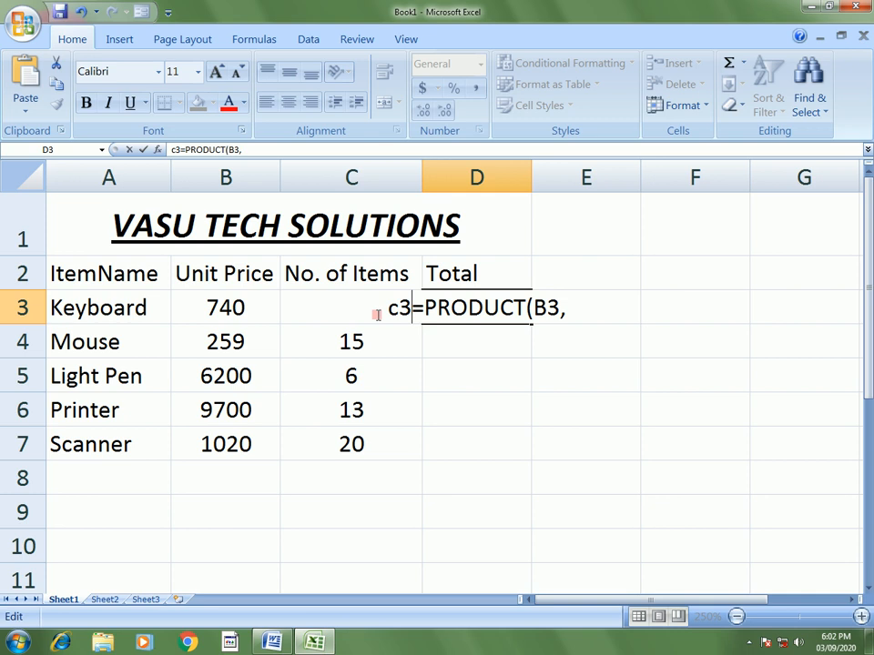
pyautogui.press('BackSpace')
pyautogui.press('BackSpace')
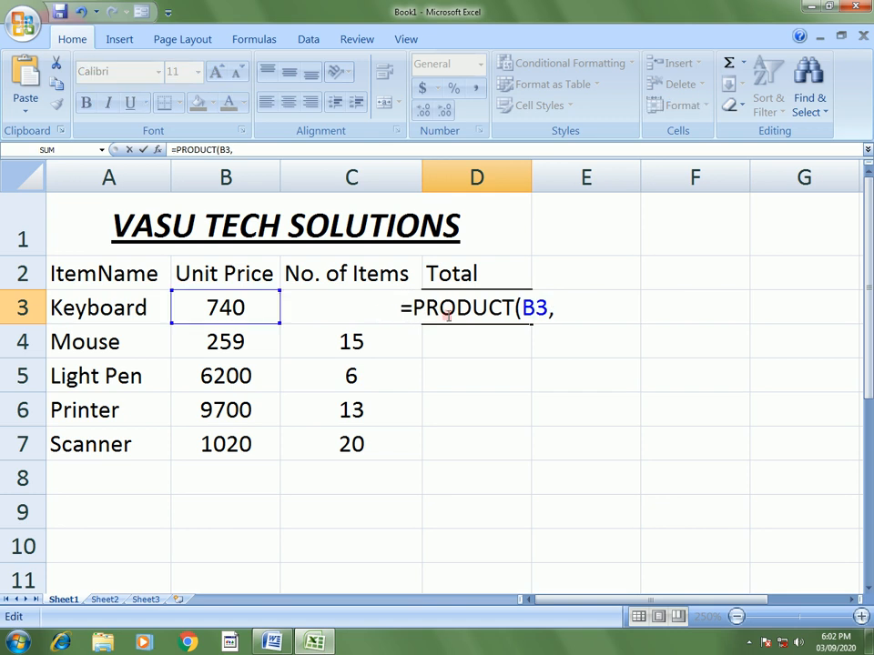
pyautogui.click(578, 312)
pyautogui.write('c3')
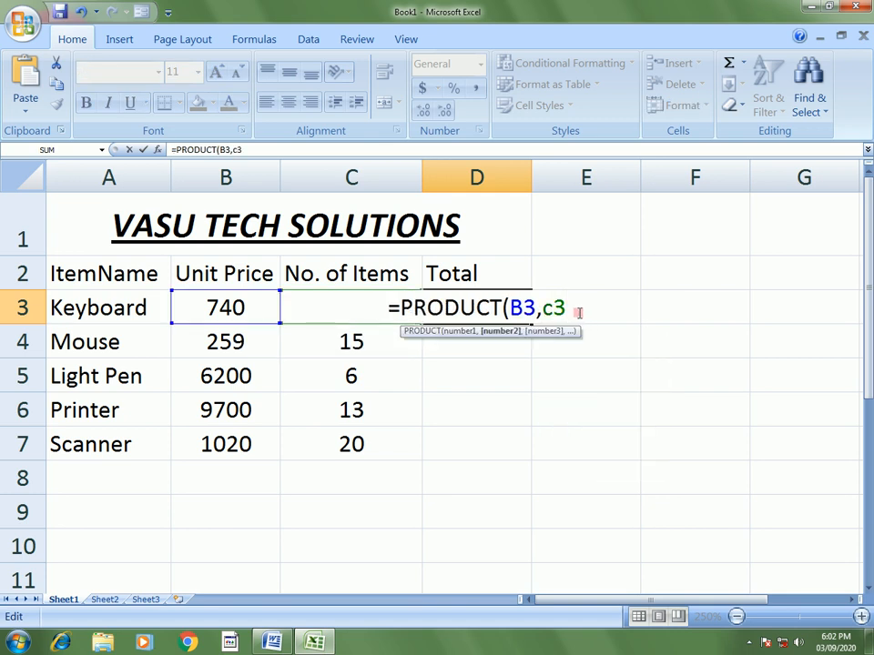
pyautogui.press('Return')
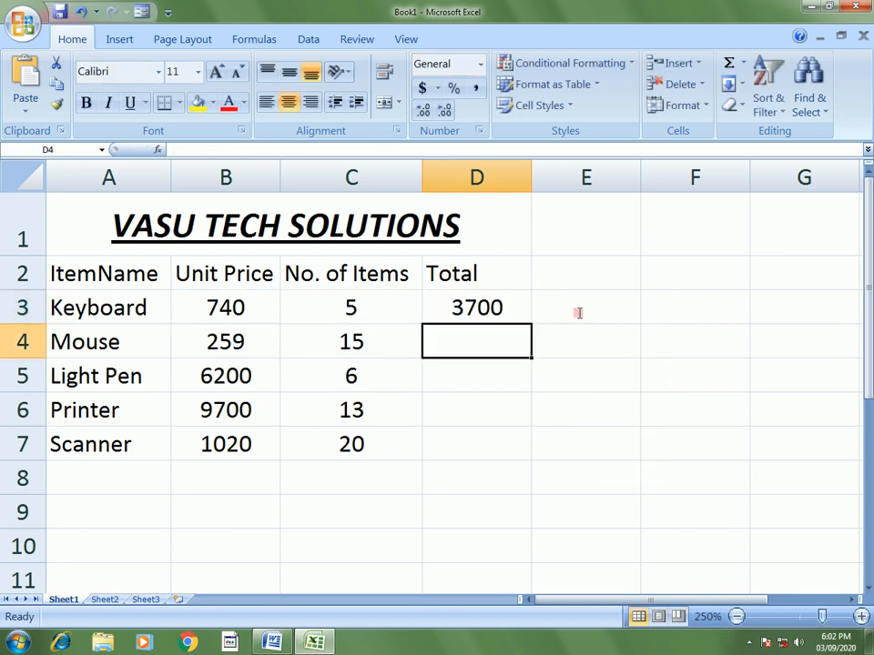
# Fill the PRODUCT formula from D3 down through D7 for the remaining items
pyautogui.click(485, 312)
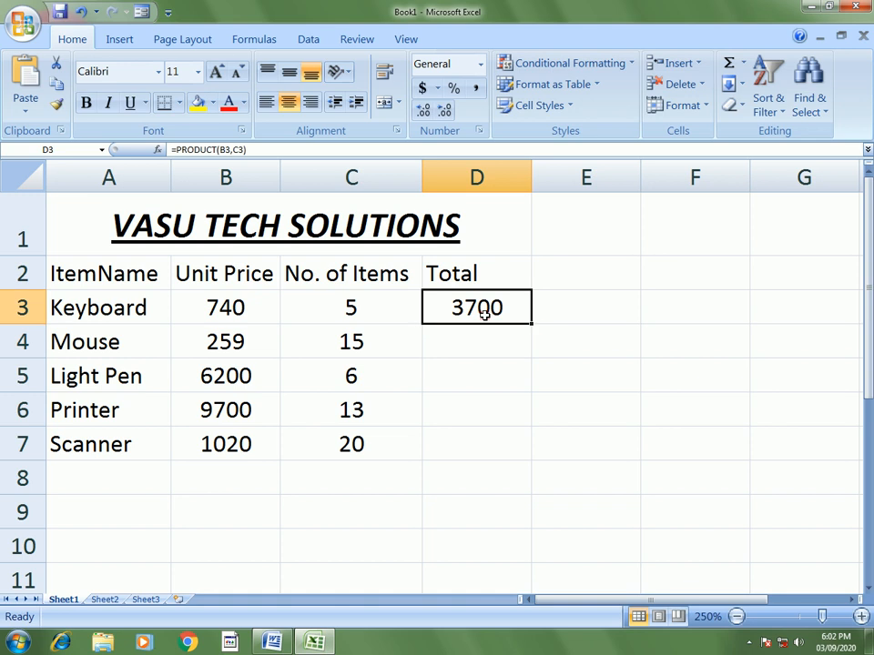
pyautogui.doubleClick(532, 323)
pyautogui.click(516, 315)
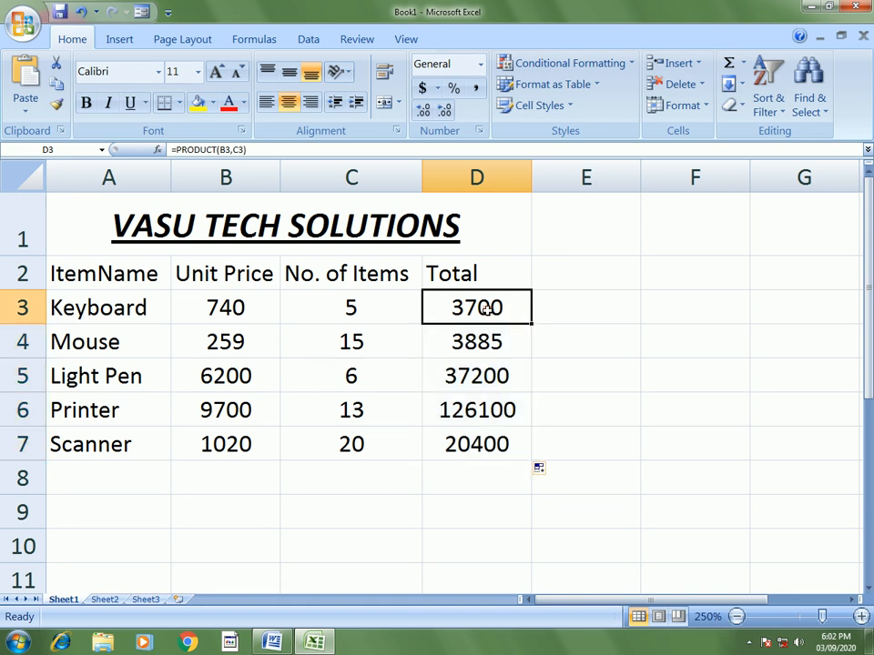
# Clear the calculated totals from cells D3 to D7
pyautogui.moveTo(485, 309); pyautogui.dragTo(492, 440)
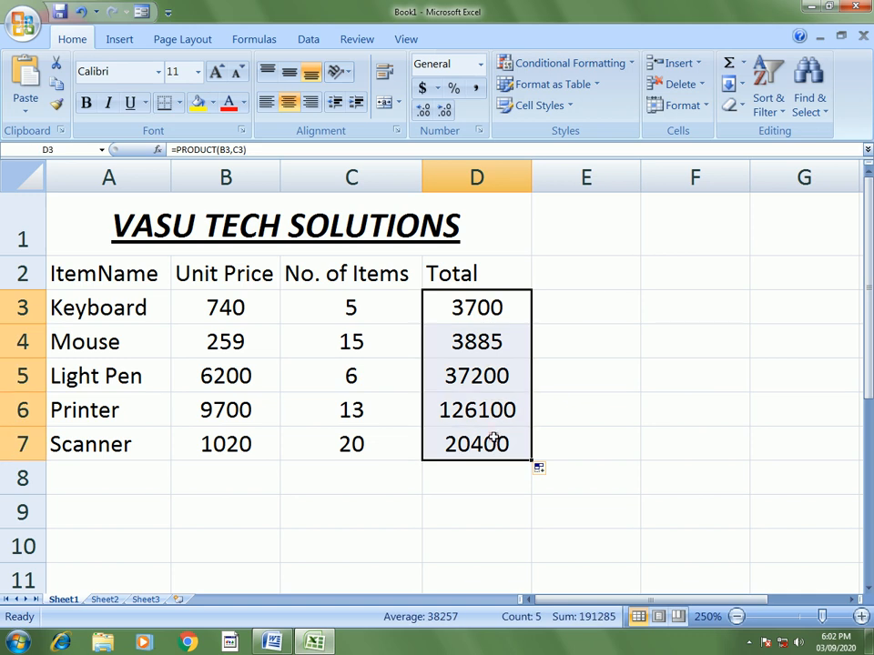
pyautogui.press('Delete')
pyautogui.press('Up')
pyautogui.press('Down')
# Calculate the Keyboard total in cell D3 with =B3*C3 and fill the formula down to D7
pyautogui.write('=')
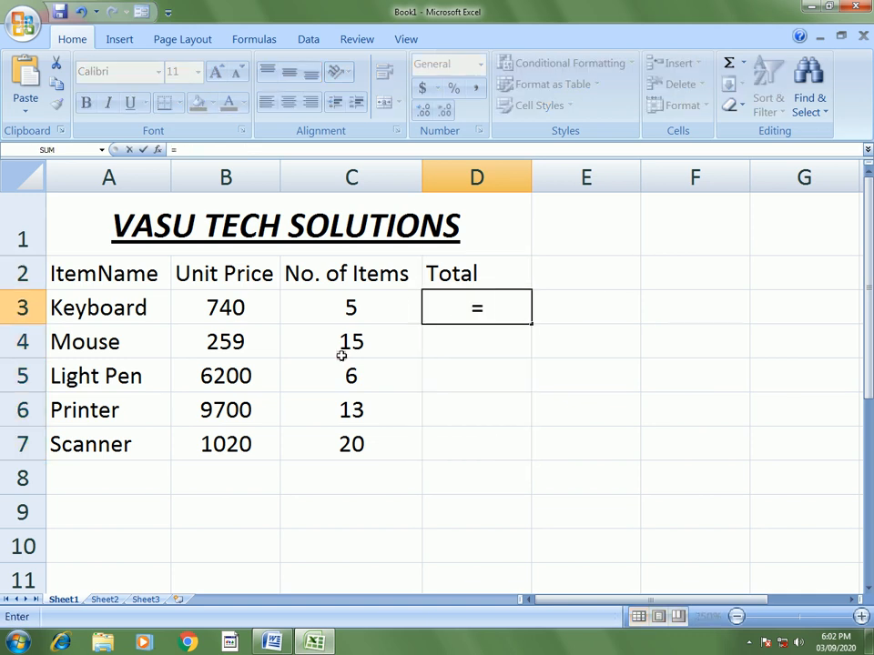
pyautogui.click(241, 305)
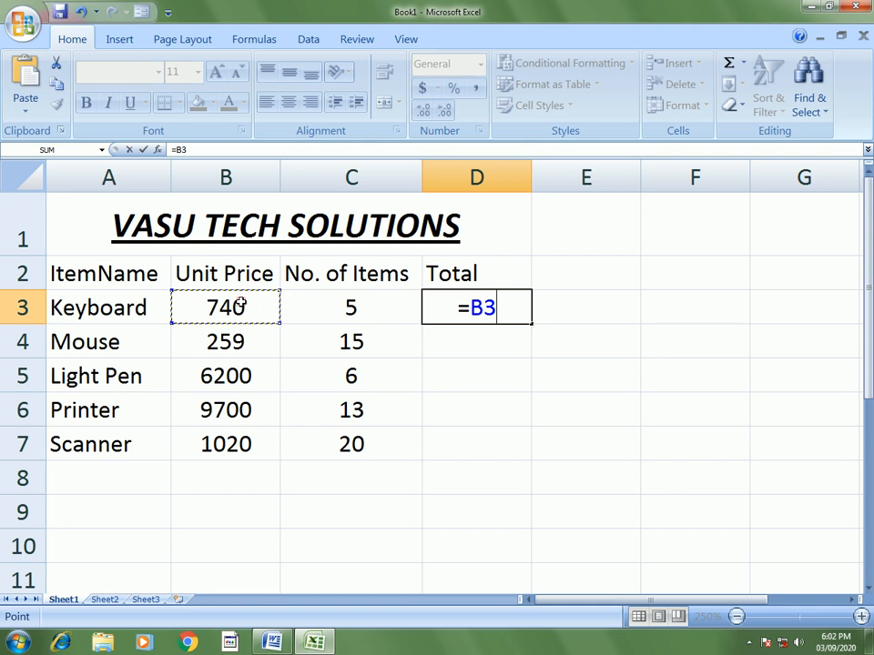
pyautogui.write('*')
pyautogui.click(301, 300)
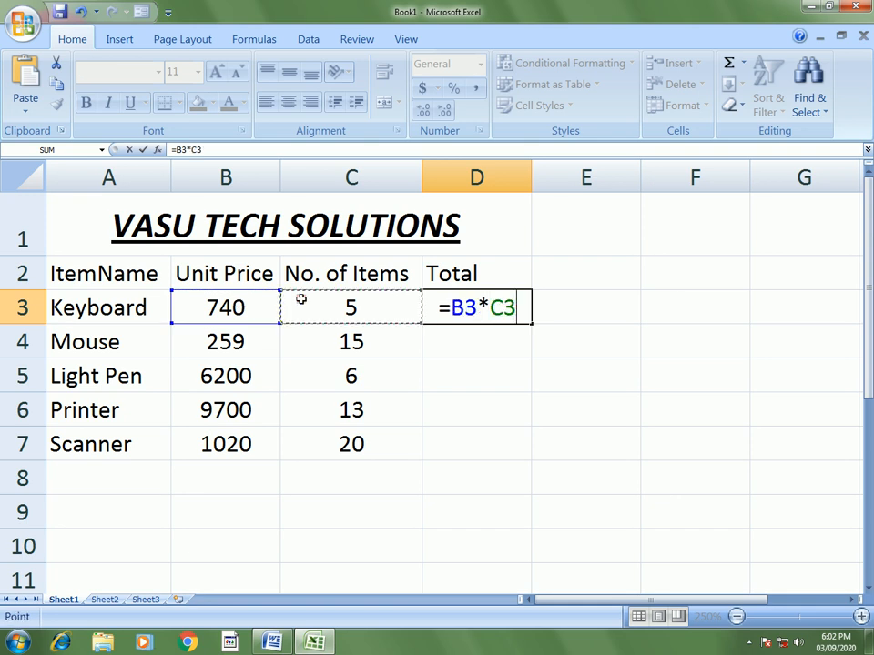
pyautogui.press('Return')
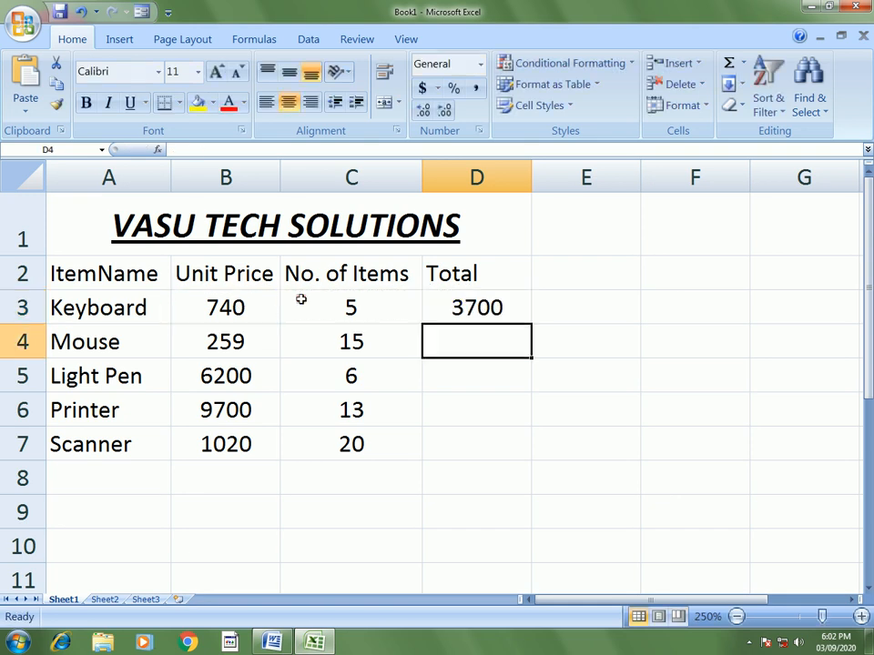
pyautogui.click(526, 315)
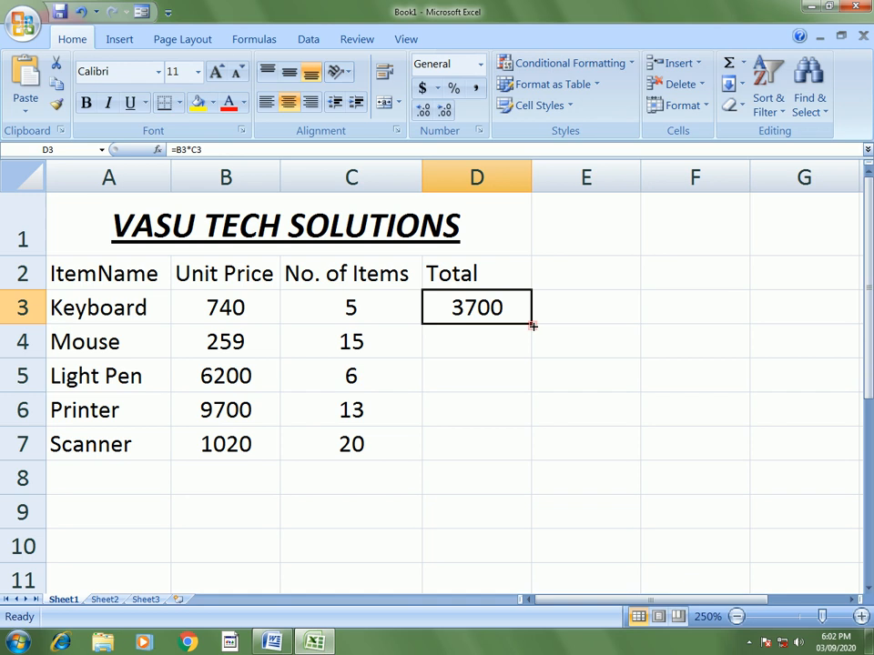
pyautogui.doubleClick(531, 325)
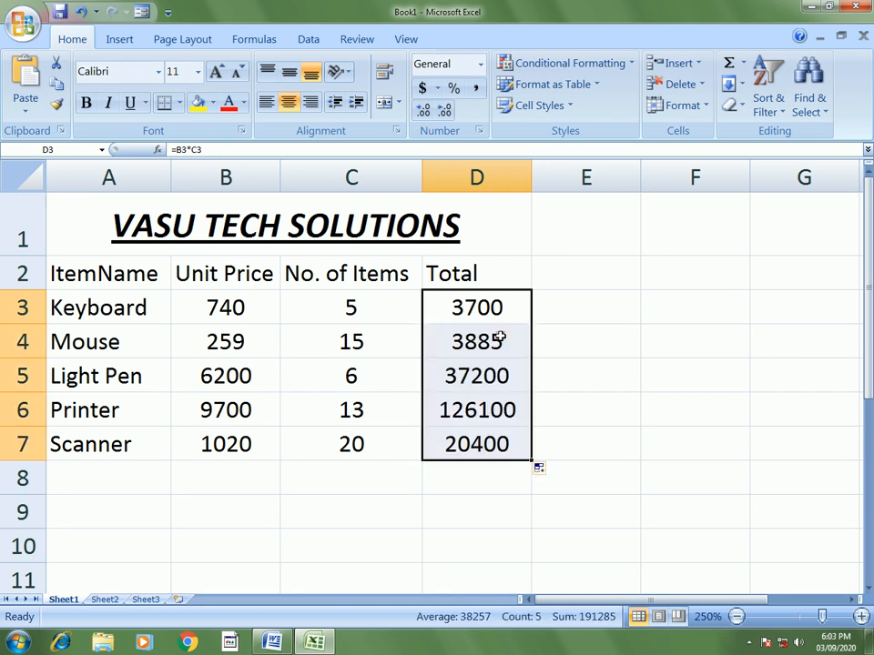
# Enter the labels Maximum Unit Price in A9 and Grand Total in C9, and widen column A to fit its label
pyautogui.click(85, 511)
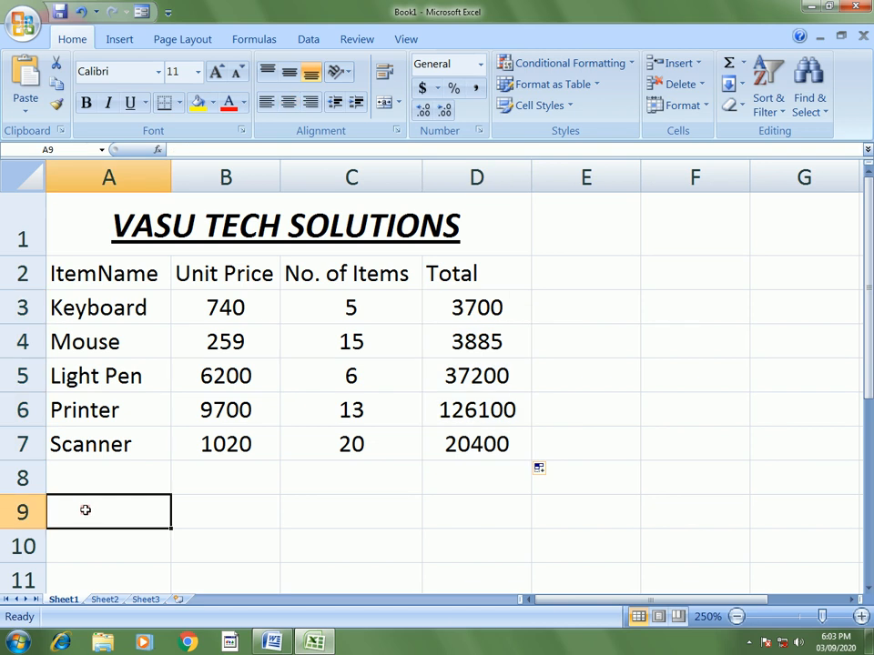
pyautogui.write('M')
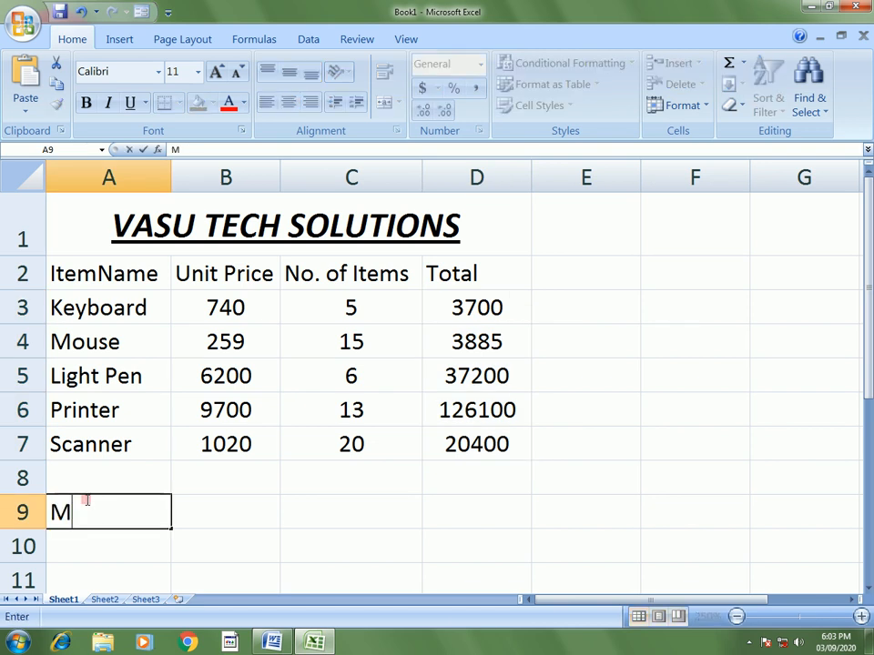
pyautogui.write('aximu')
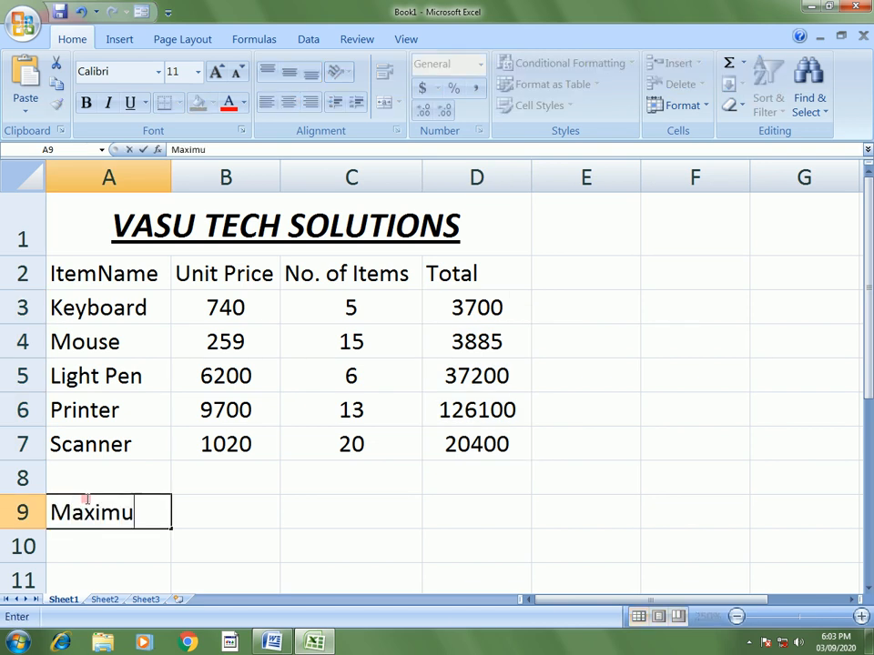
pyautogui.write('m Unit')
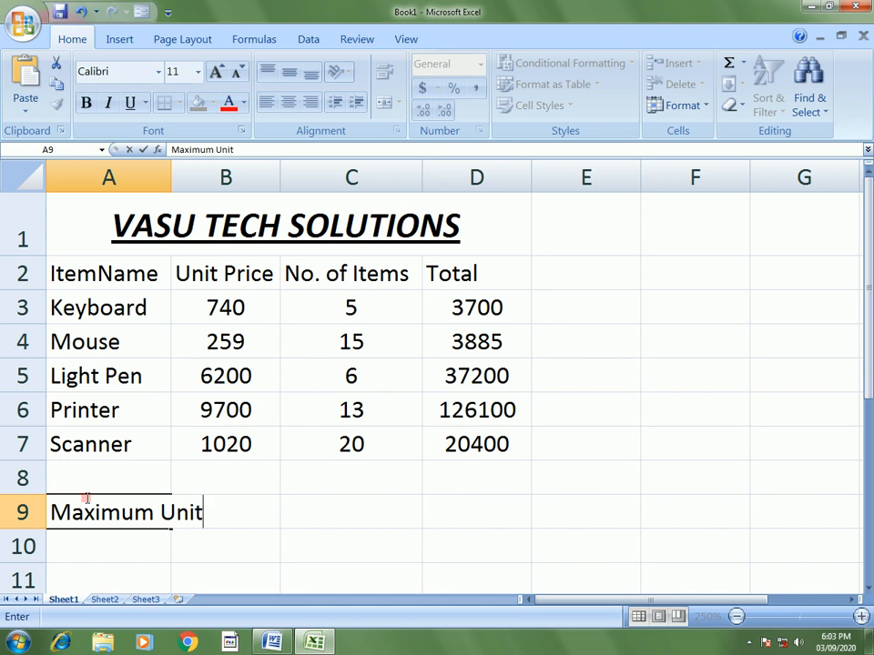
pyautogui.write(' Price')
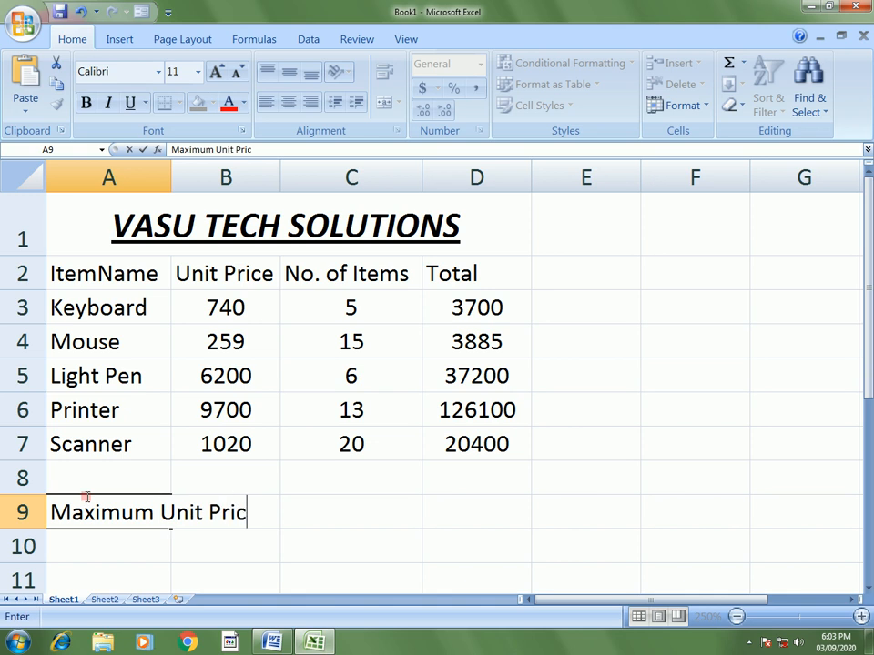
pyautogui.press('Tab')
pyautogui.press('Tab')
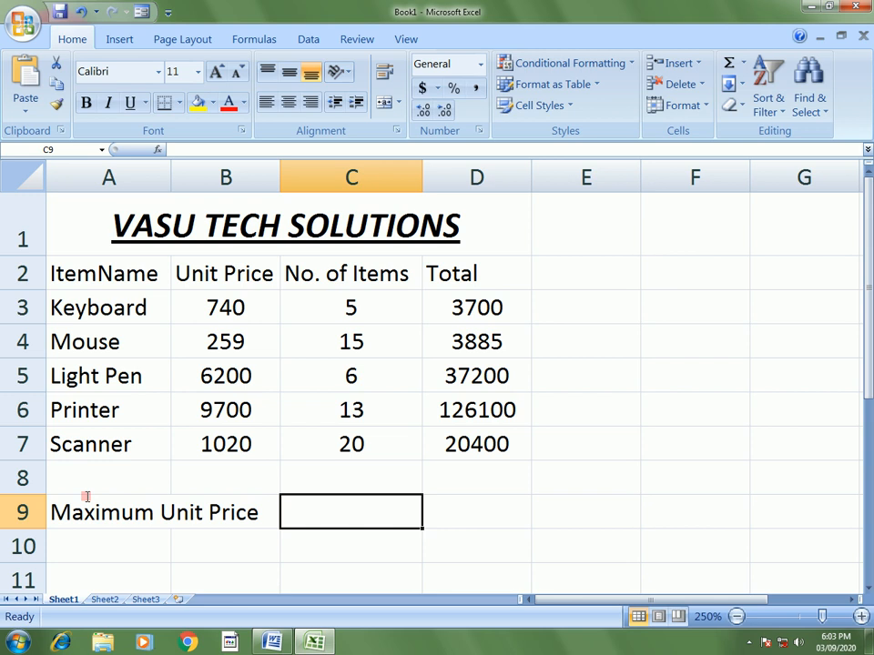
pyautogui.write('Grand ')
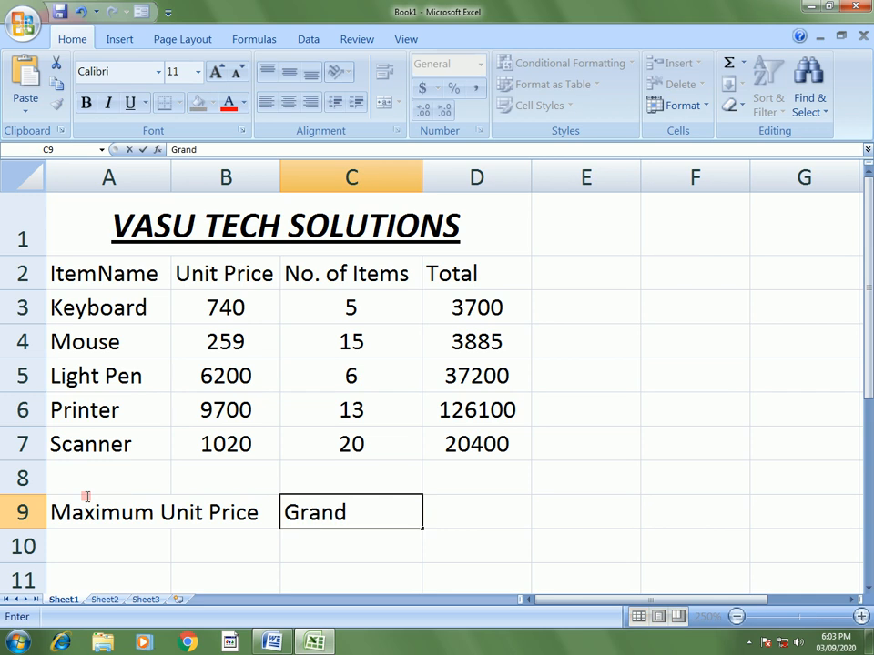
pyautogui.write('Total')
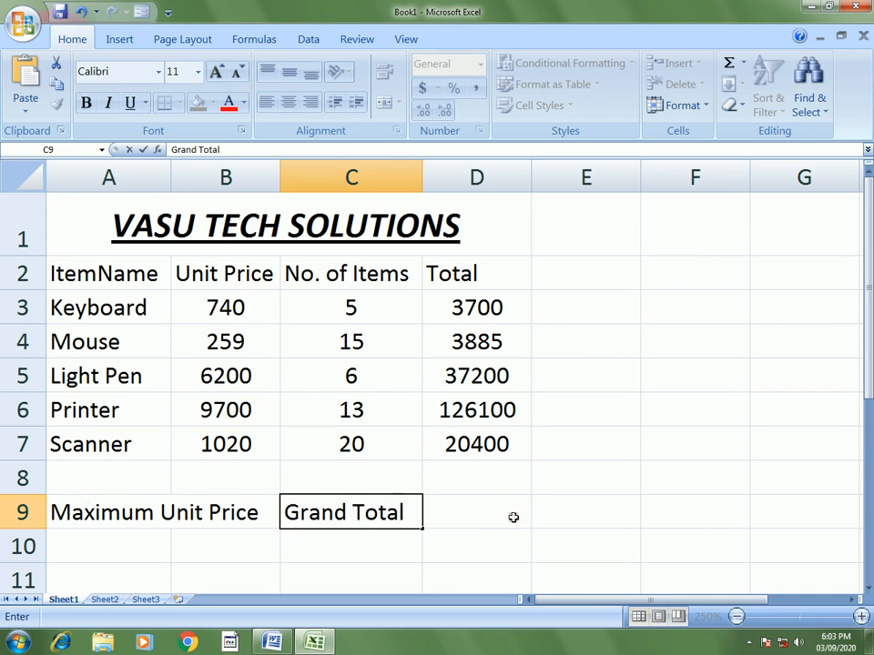
pyautogui.click(548, 523)
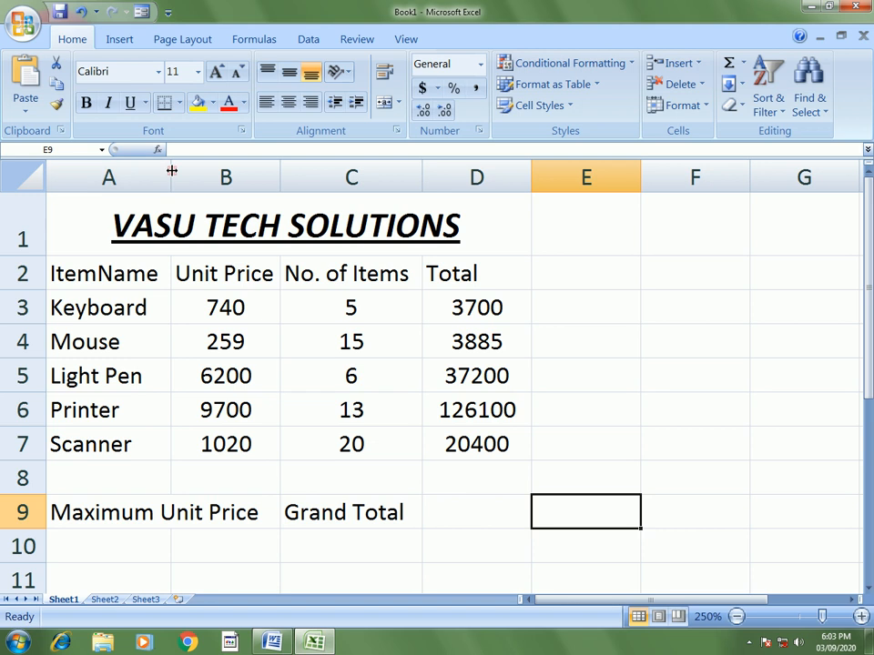
pyautogui.moveTo(171, 170); pyautogui.dragTo(261, 178)
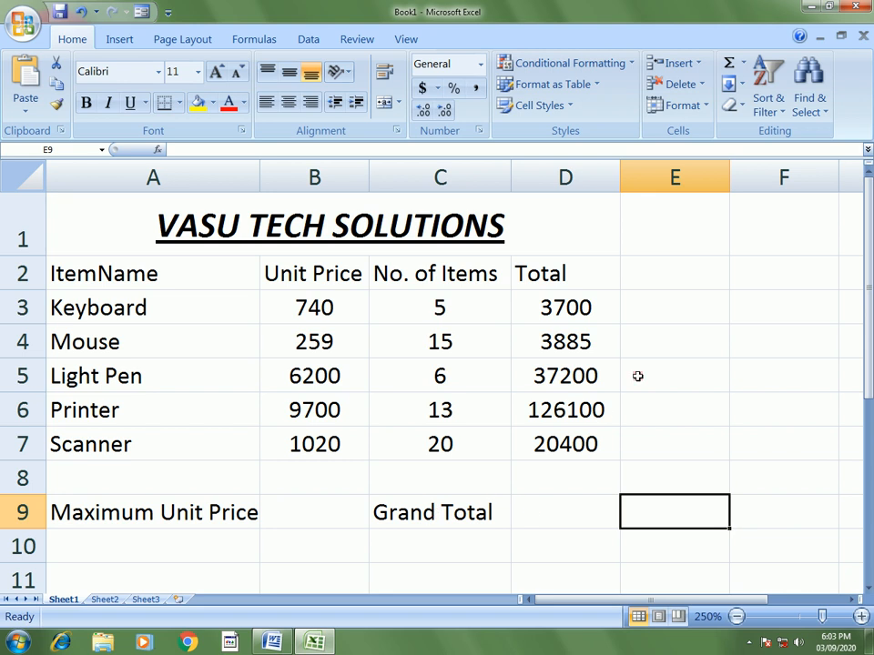
# Make the column headings in A2 to D2 bold and center-aligned
pyautogui.moveTo(509, 270); pyautogui.dragTo(202, 267)
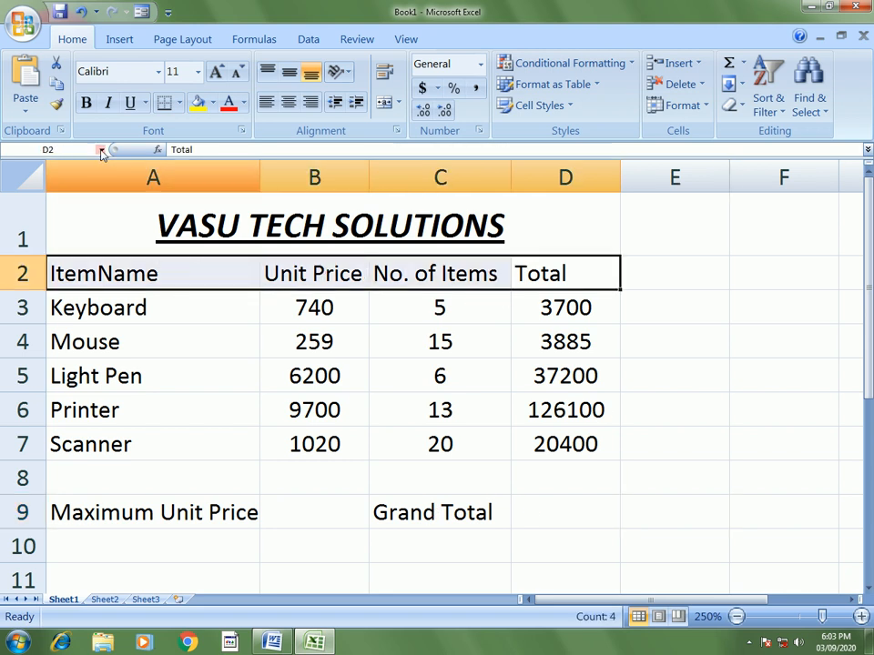
pyautogui.click(86, 103)
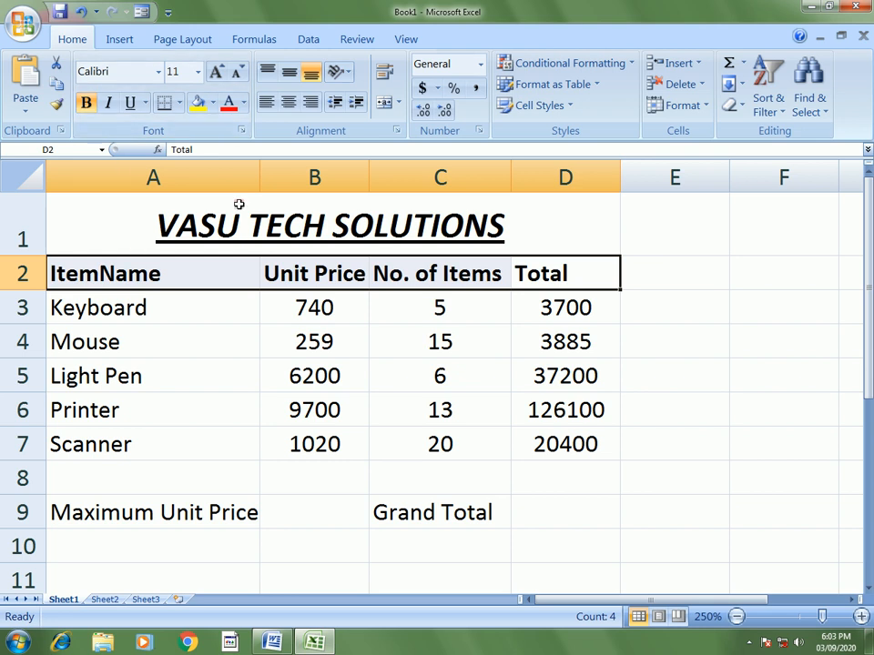
pyautogui.click(288, 103)
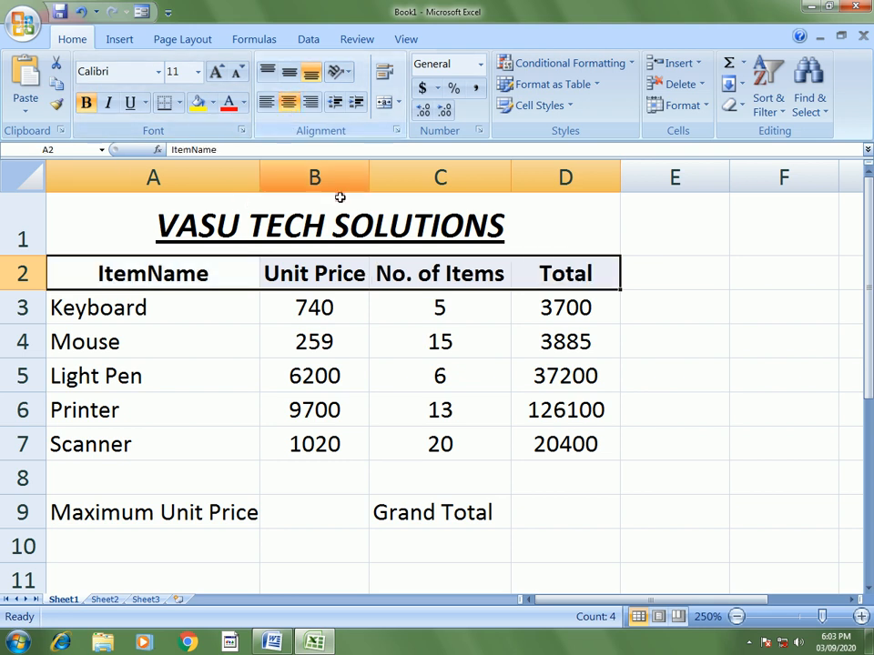
# Make the Maximum Unit Price label in A9 and the Grand Total label in C9 bold
pyautogui.moveTo(451, 544); pyautogui.dragTo(160, 523)
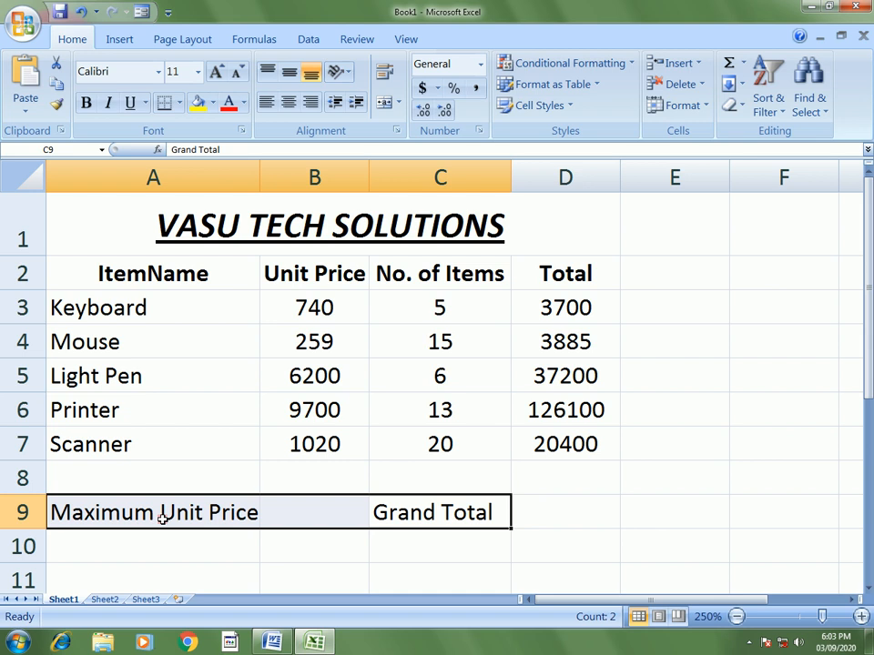
pyautogui.click(573, 527)
pyautogui.click(423, 508)
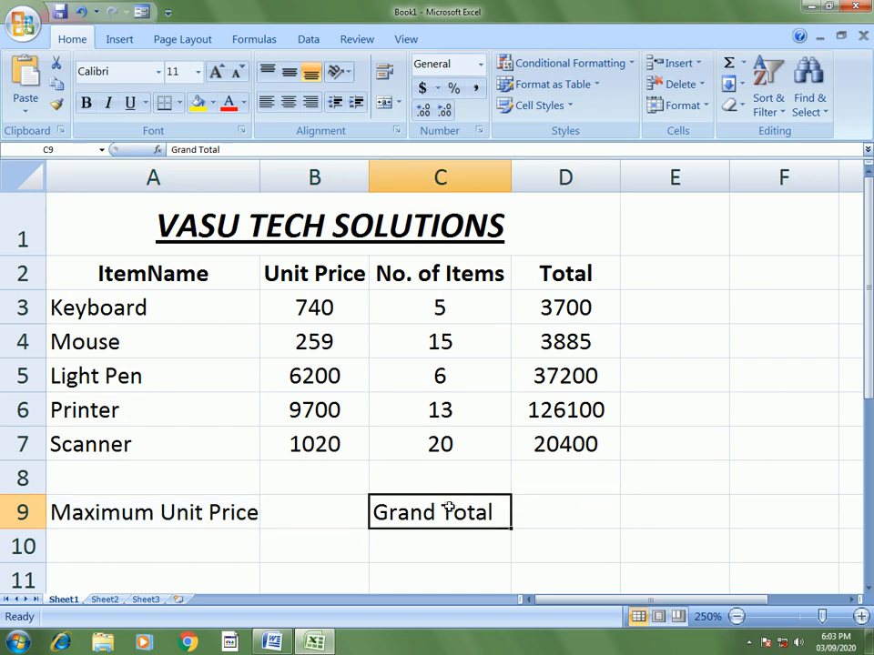
pyautogui.keyDown('ctrl'); pyautogui.click(125, 514); pyautogui.keyUp('ctrl')
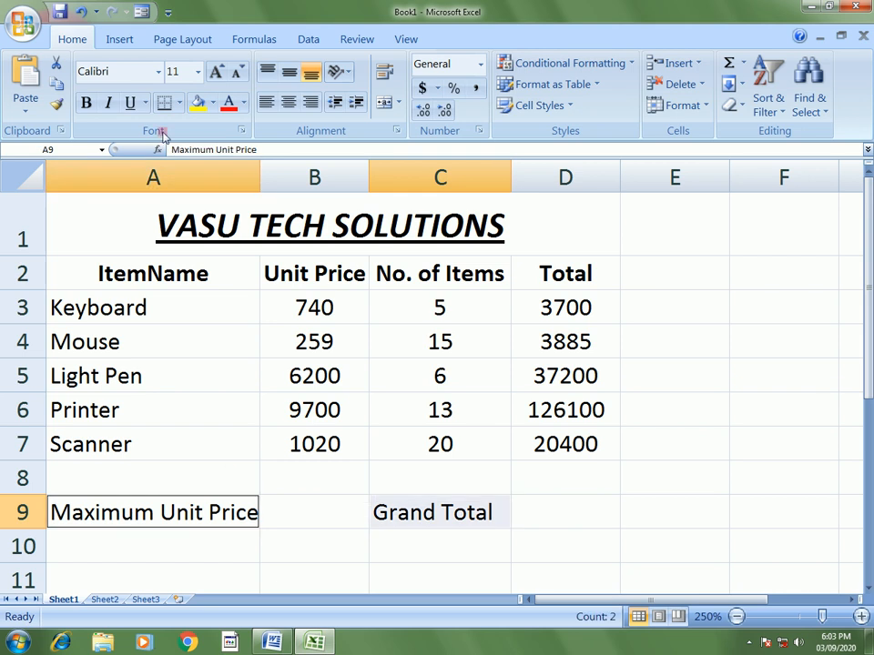
pyautogui.click(92, 105)
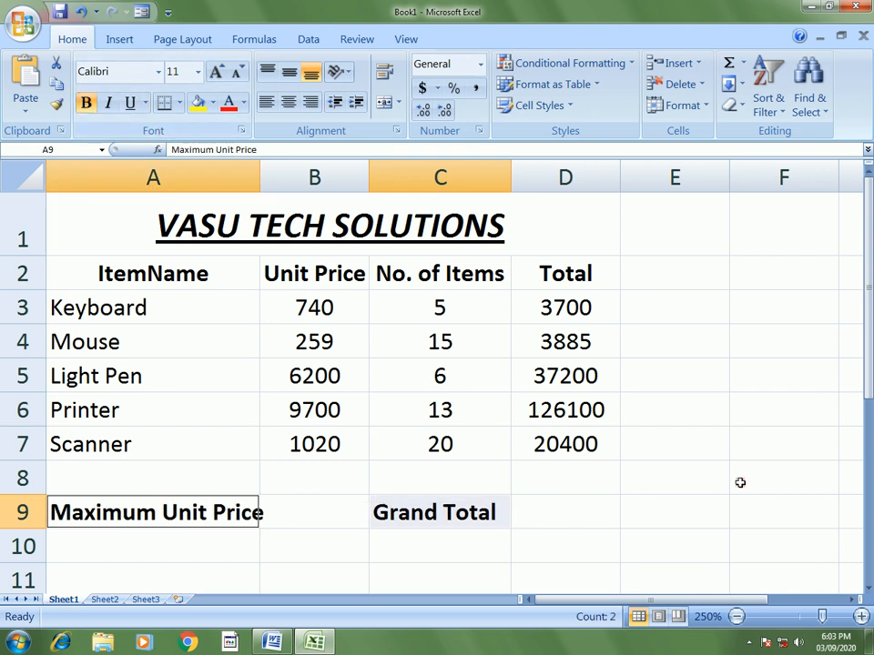
# Widen column A to fit the Maximum Unit Price label and calculate the highest unit price in B9 with =MAX(B3:B7)
pyautogui.click(327, 520)
pyautogui.moveTo(259, 178); pyautogui.dragTo(277, 177)
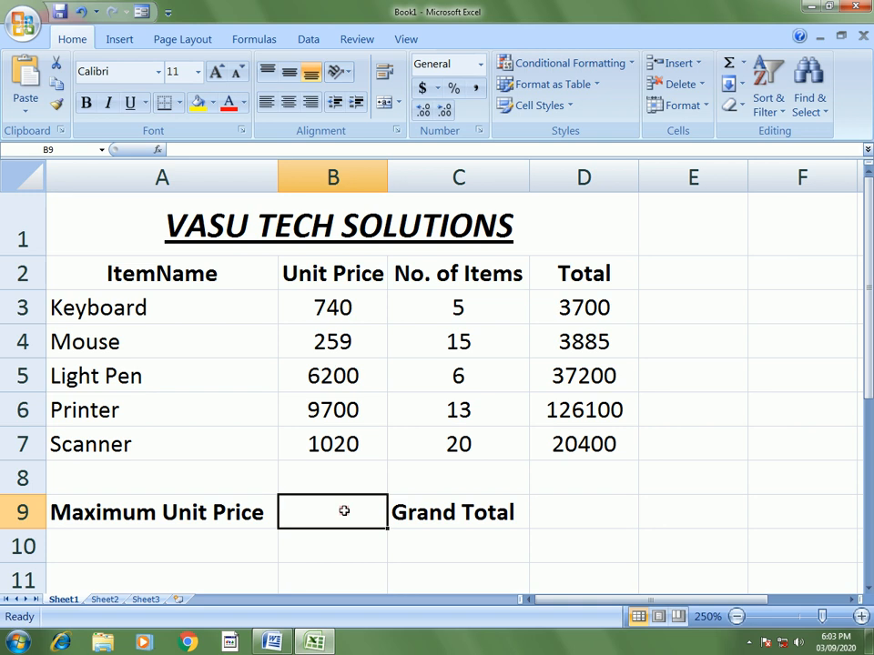
pyautogui.write('=')
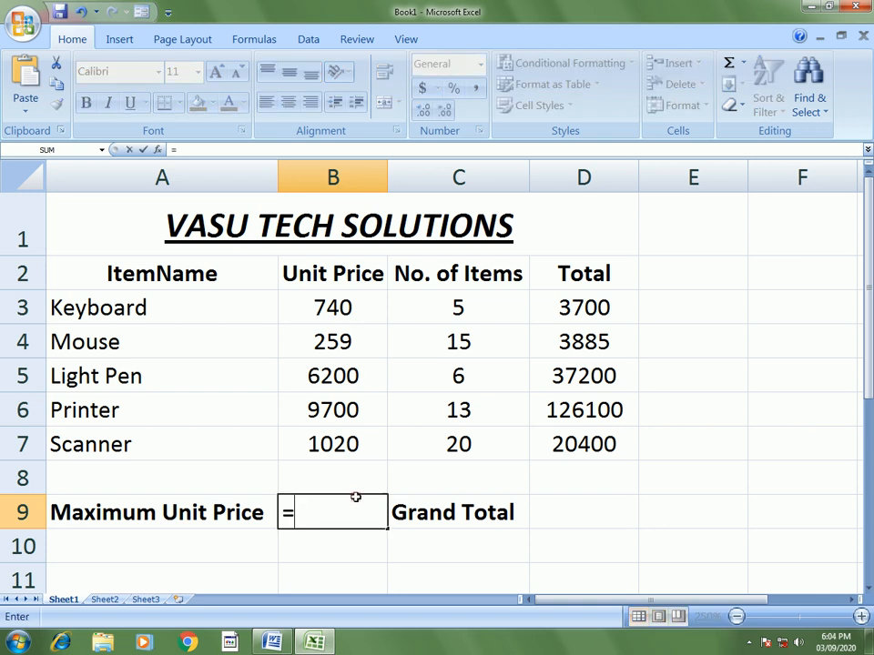
pyautogui.write('max')
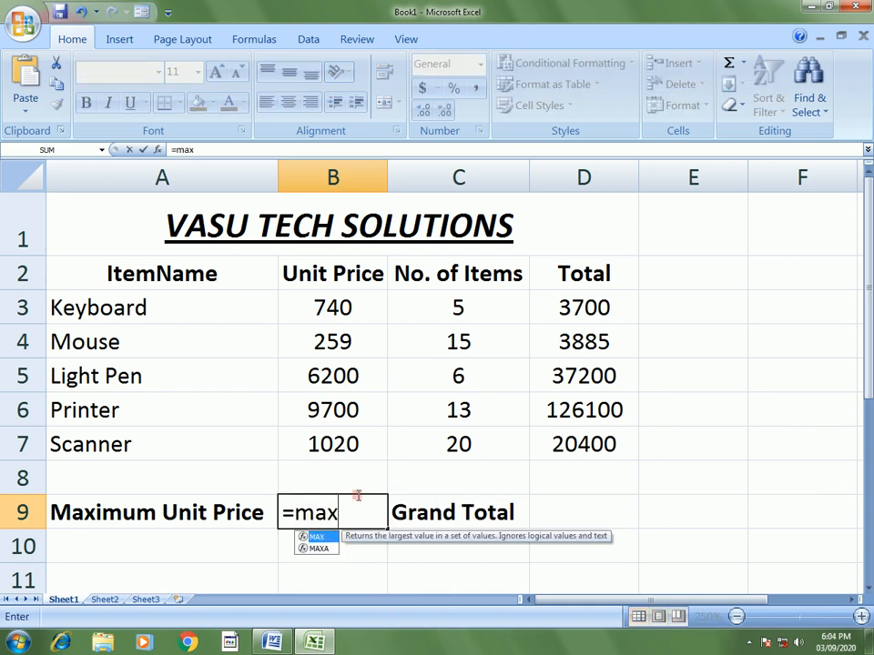
pyautogui.write('(')
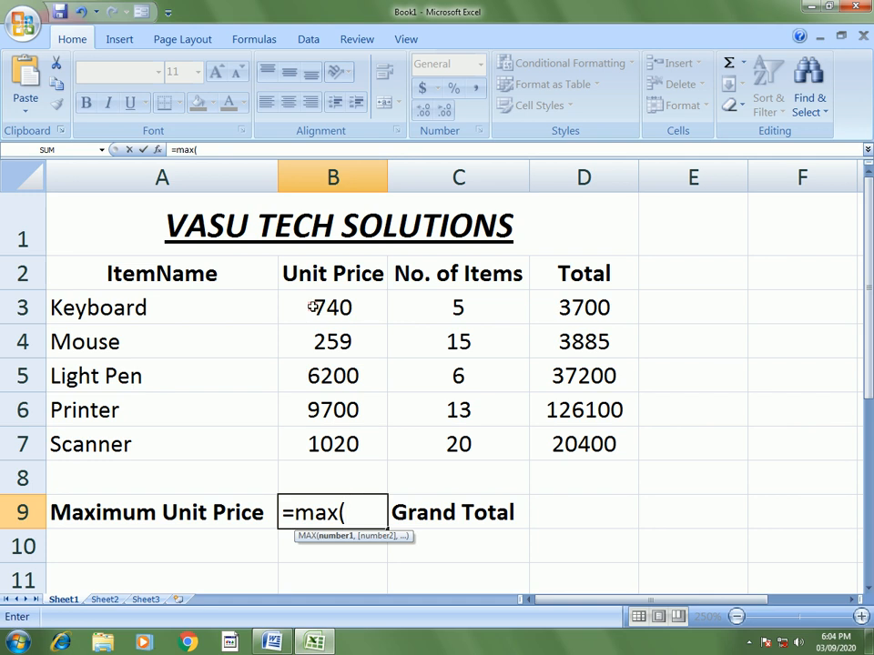
pyautogui.moveTo(312, 307); pyautogui.dragTo(336, 439)
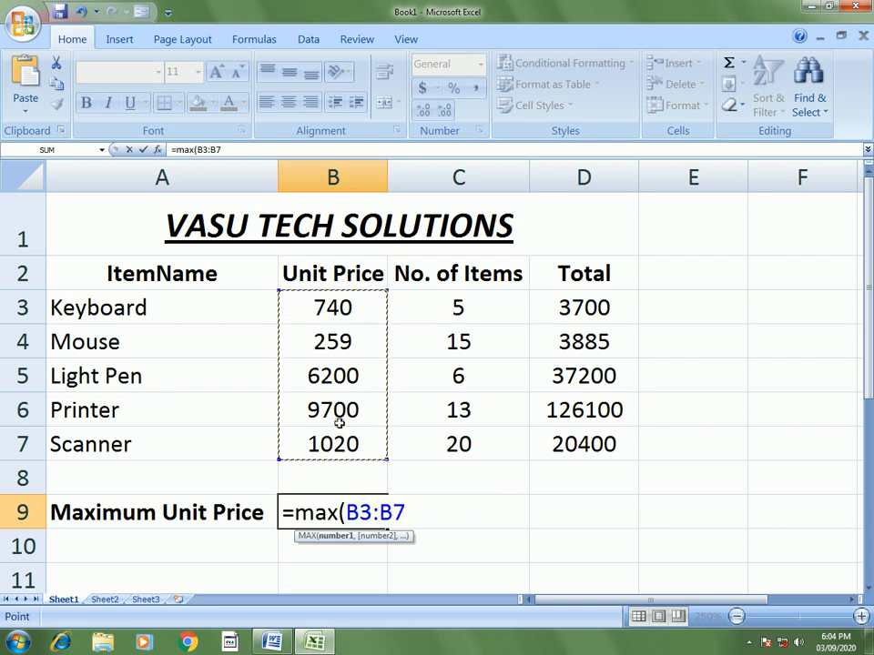
pyautogui.press('Return')
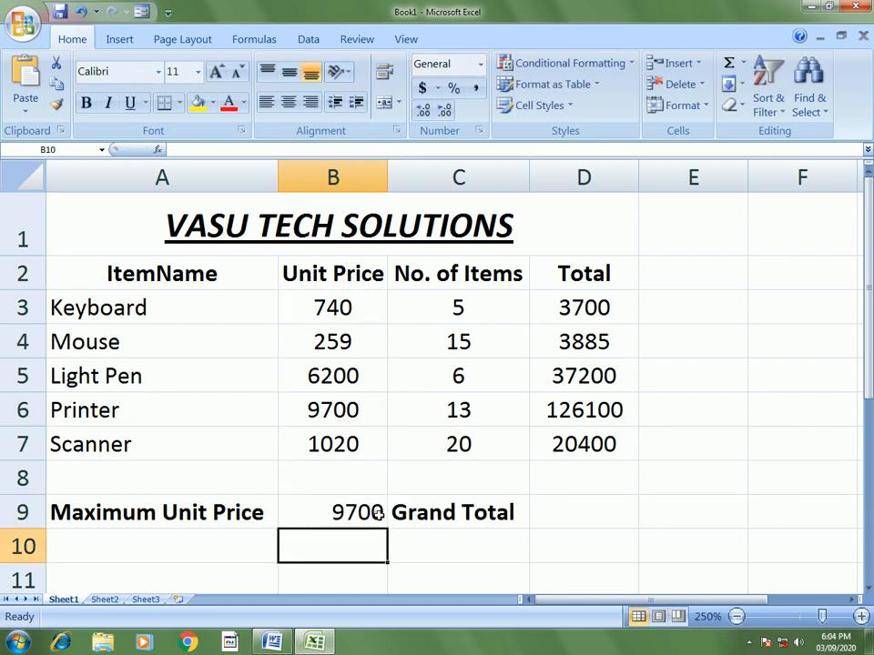
# Center-align the maximum unit price cell B9 and the empty grand total cell D9
pyautogui.click(351, 512)
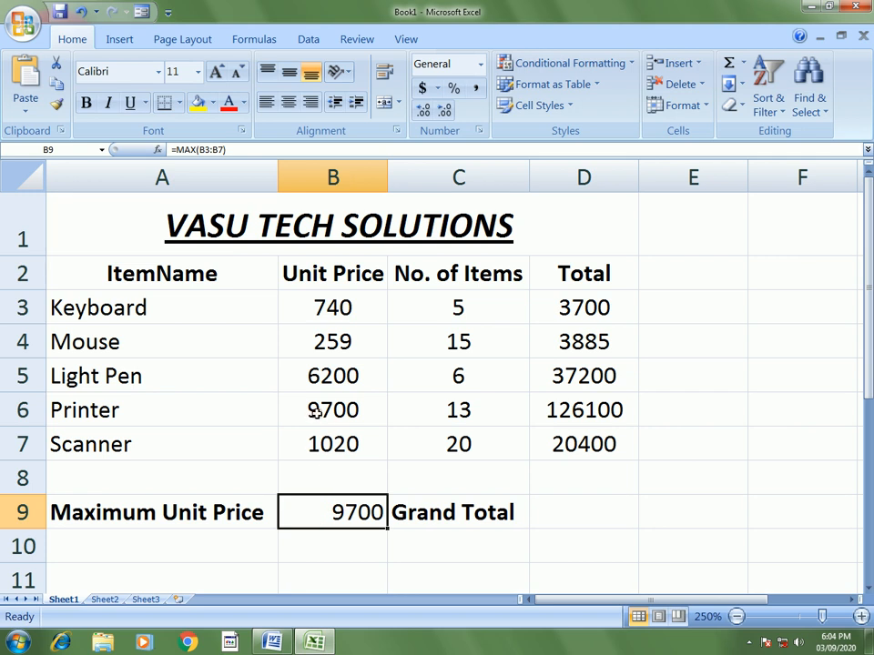
pyautogui.click(289, 102)
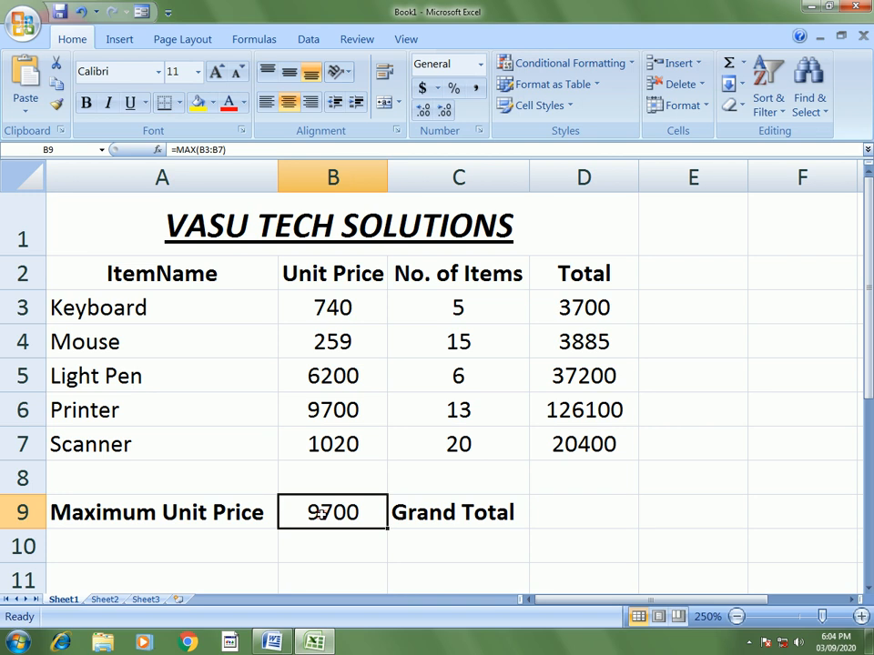
pyautogui.click(585, 501)
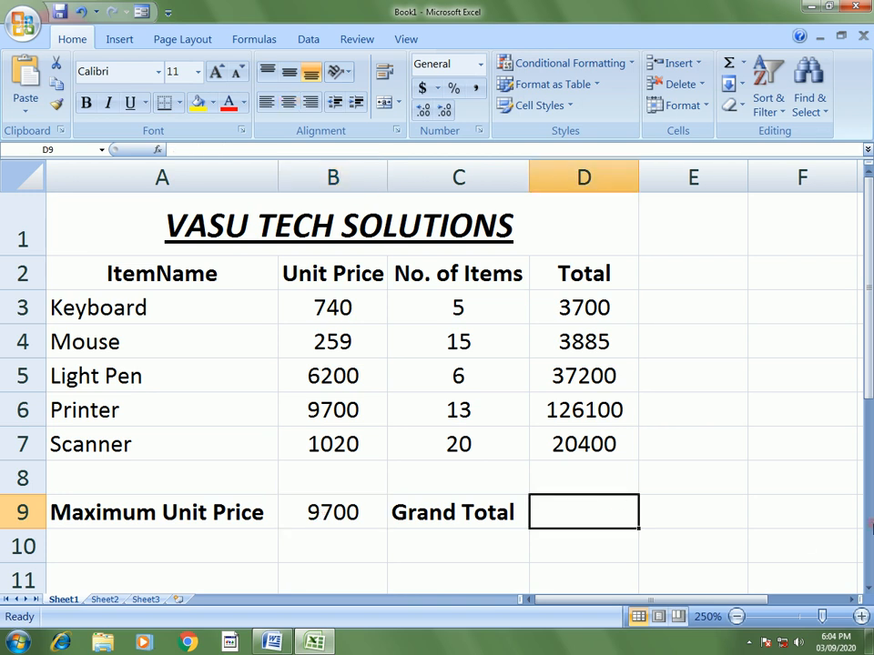
pyautogui.click(288, 102)
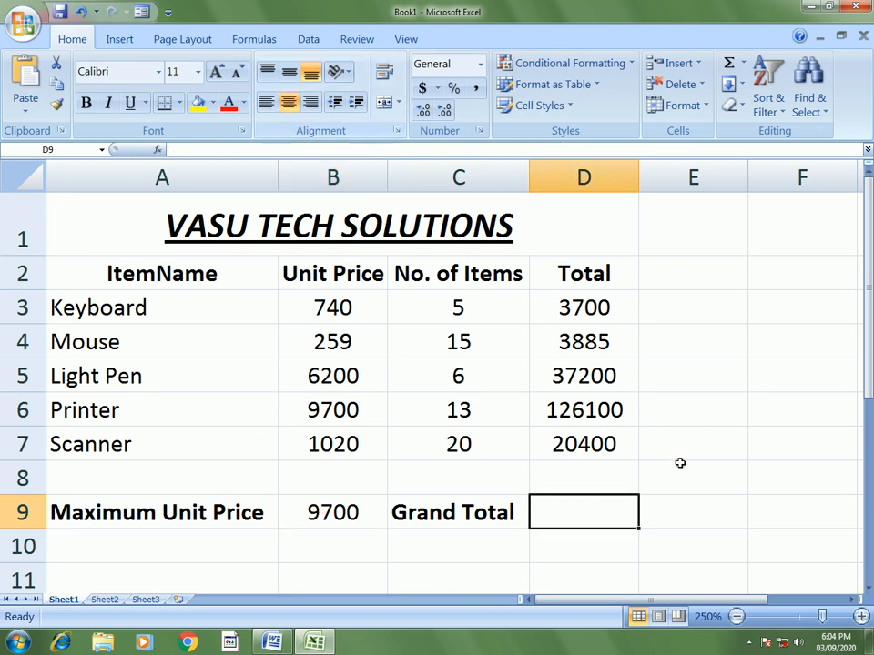
# Calculate the grand total in cell D9 with =SUM(D3:D7)
pyautogui.write('=')
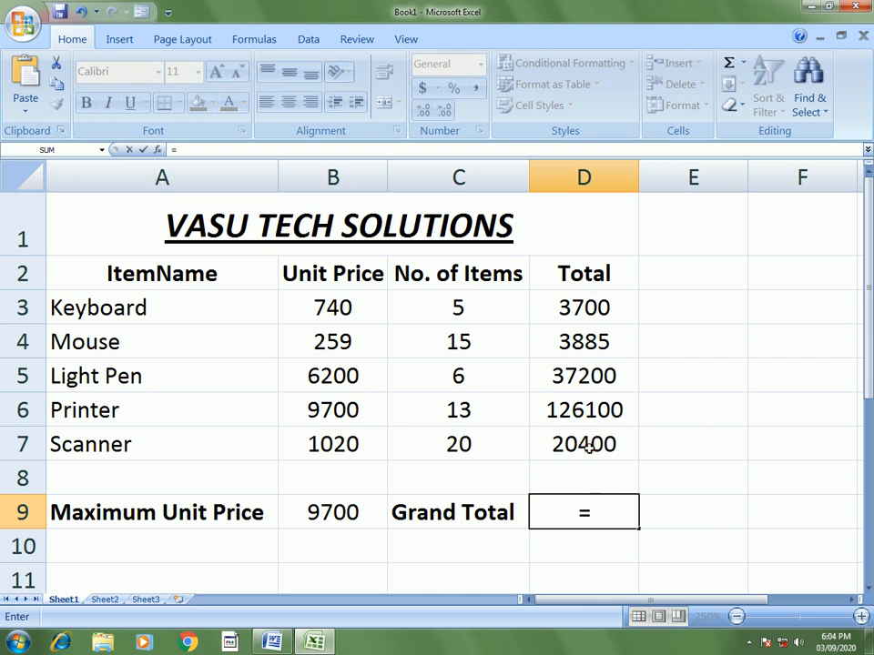
pyautogui.write('sum(')
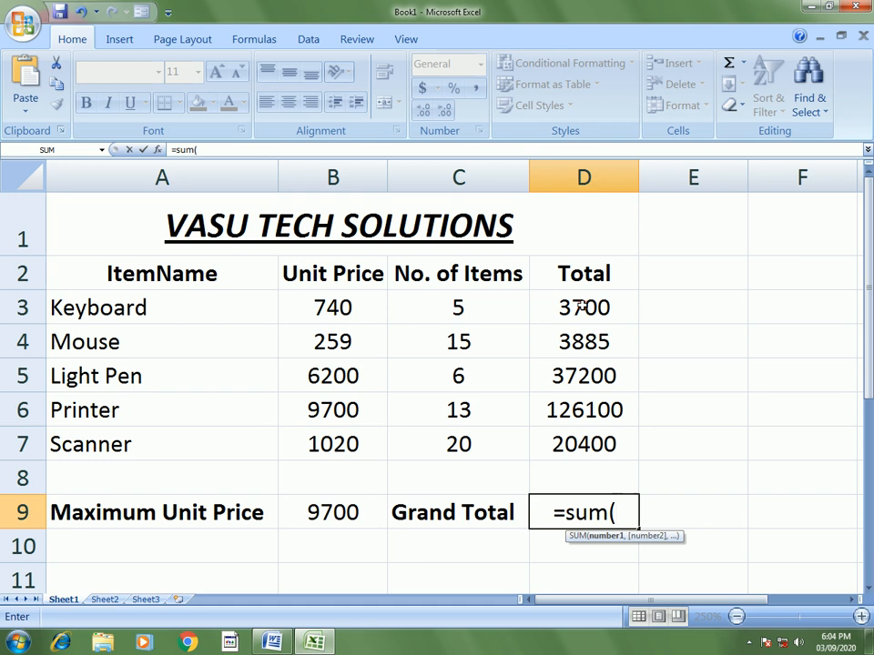
pyautogui.moveTo(581, 307); pyautogui.dragTo(591, 433)
pyautogui.press('Return')
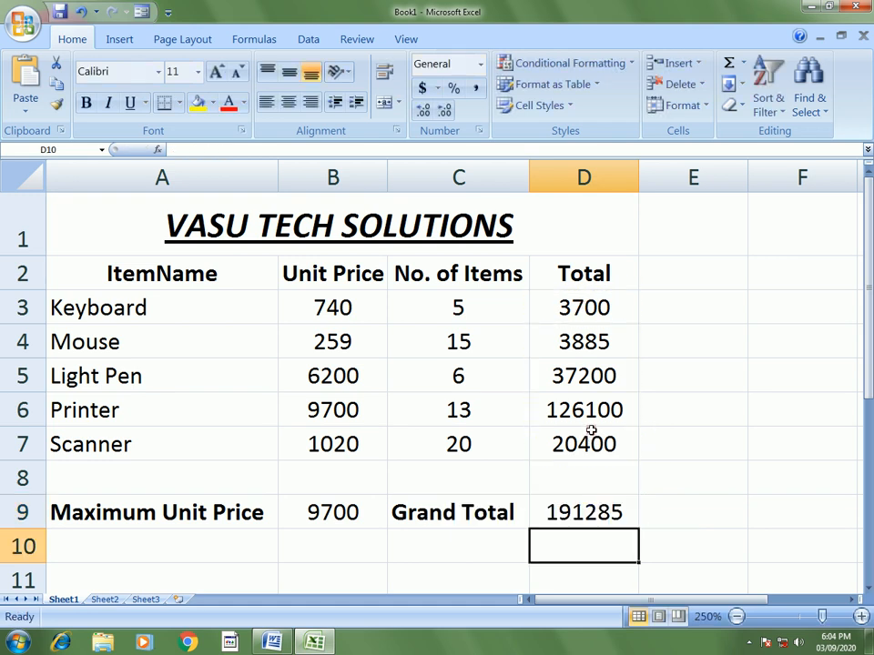
pyautogui.click(674, 542)
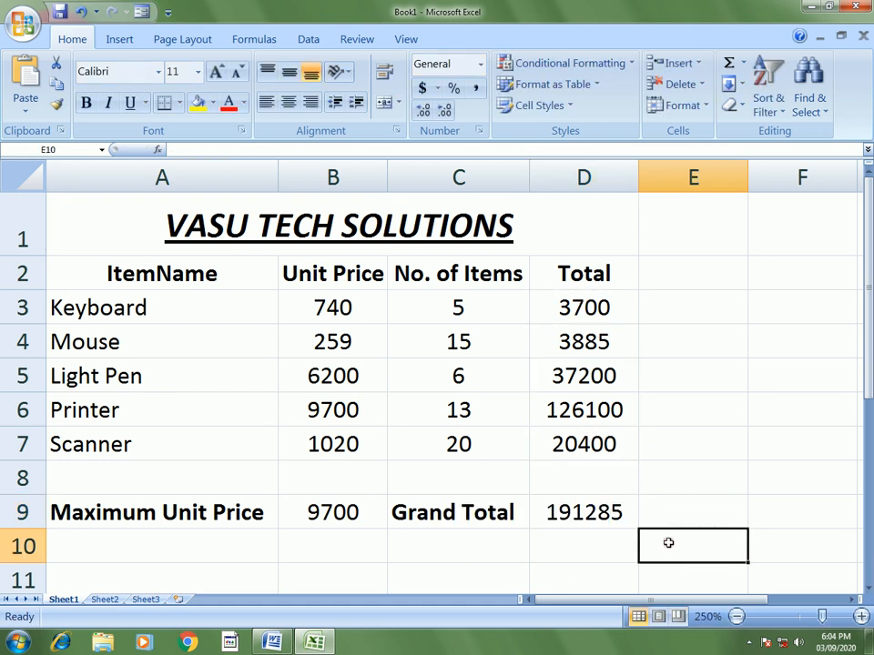
pyautogui.click(621, 512)
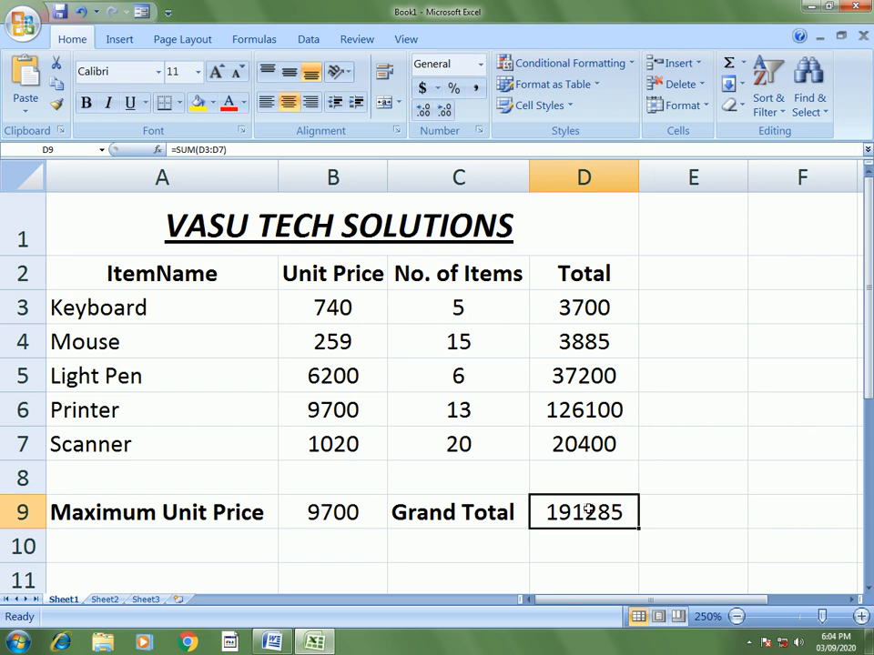
pyautogui.click(725, 436)
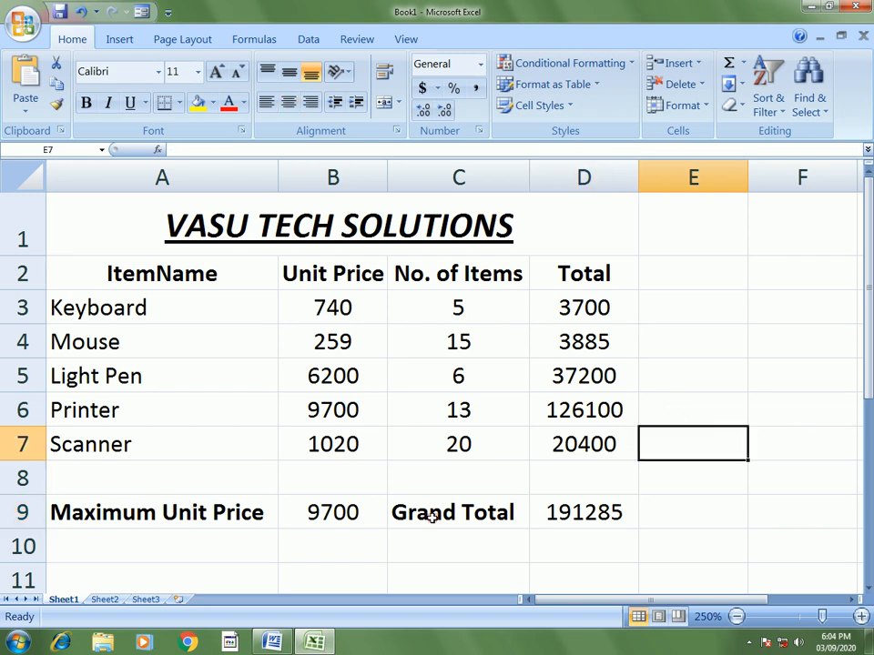
pyautogui.click(745, 532)
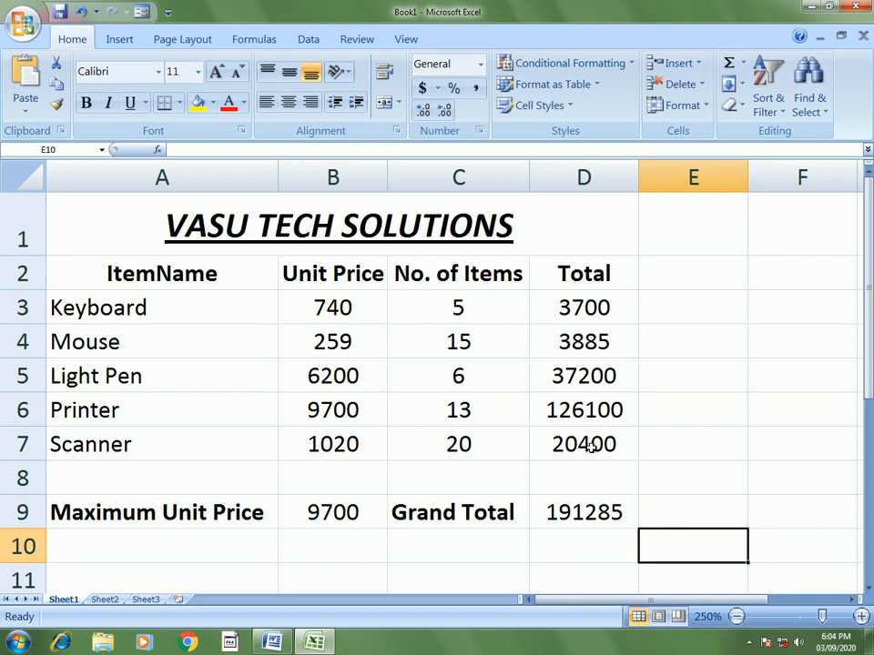
# Set up the page with A4 paper size, Portrait orientation and Normal margins
pyautogui.click(178, 42)
pyautogui.click(235, 96)
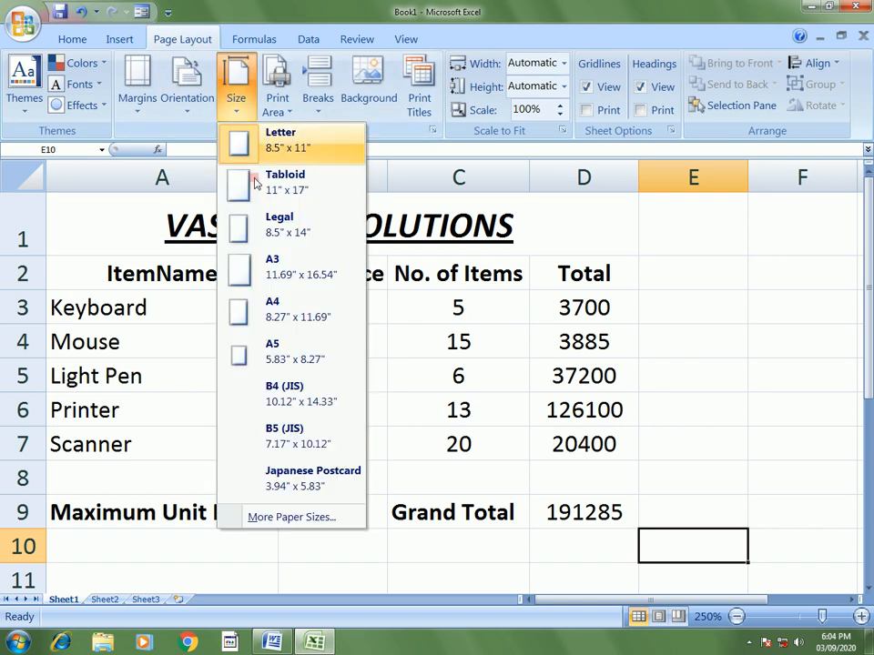
pyautogui.click(284, 310)
pyautogui.click(187, 91)
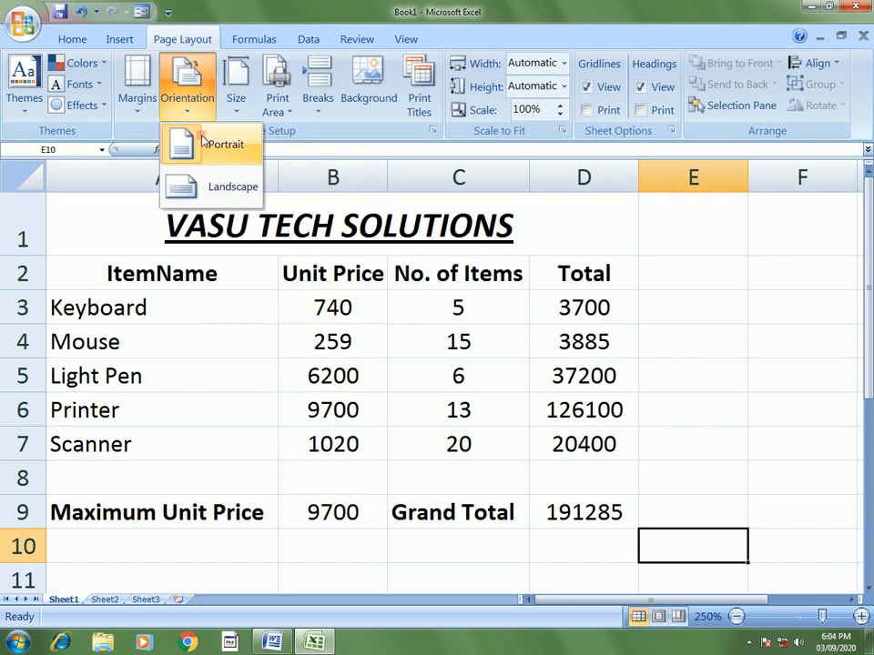
pyautogui.click(205, 143)
pyautogui.click(137, 94)
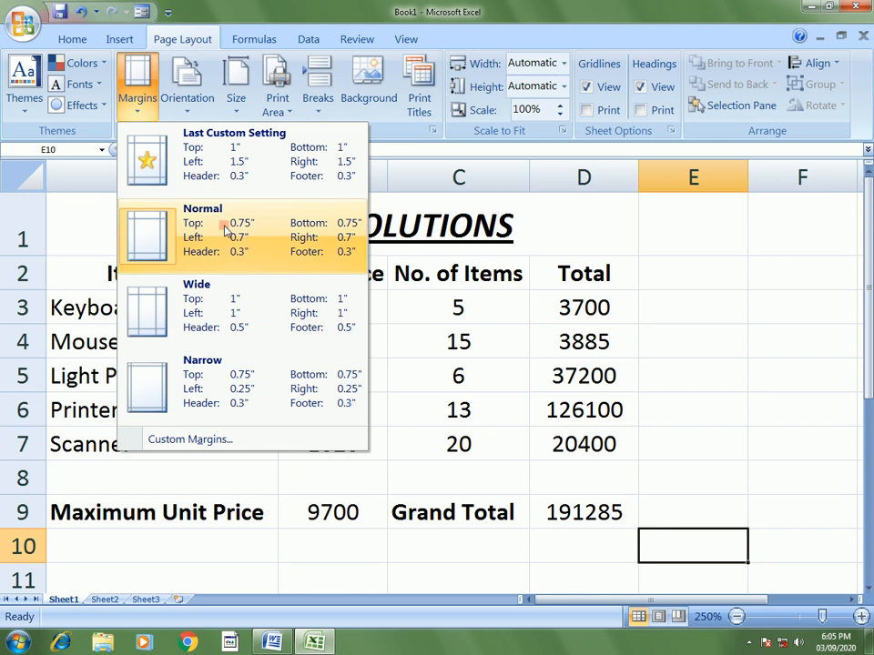
pyautogui.click(253, 230)
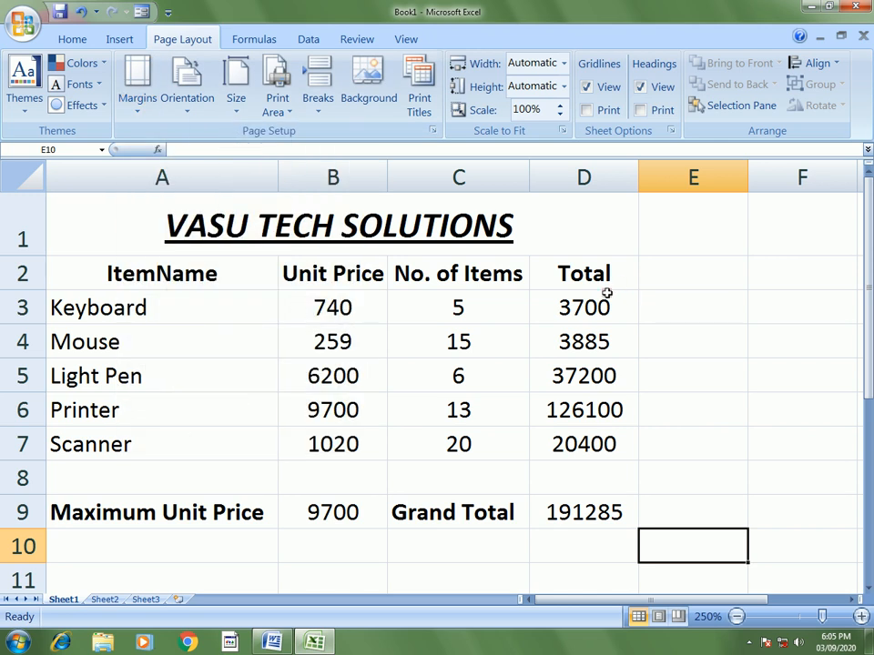
# Apply all borders to the item table in A2:D7
pyautogui.moveTo(90, 272); pyautogui.dragTo(560, 444)
pyautogui.click(71, 38)
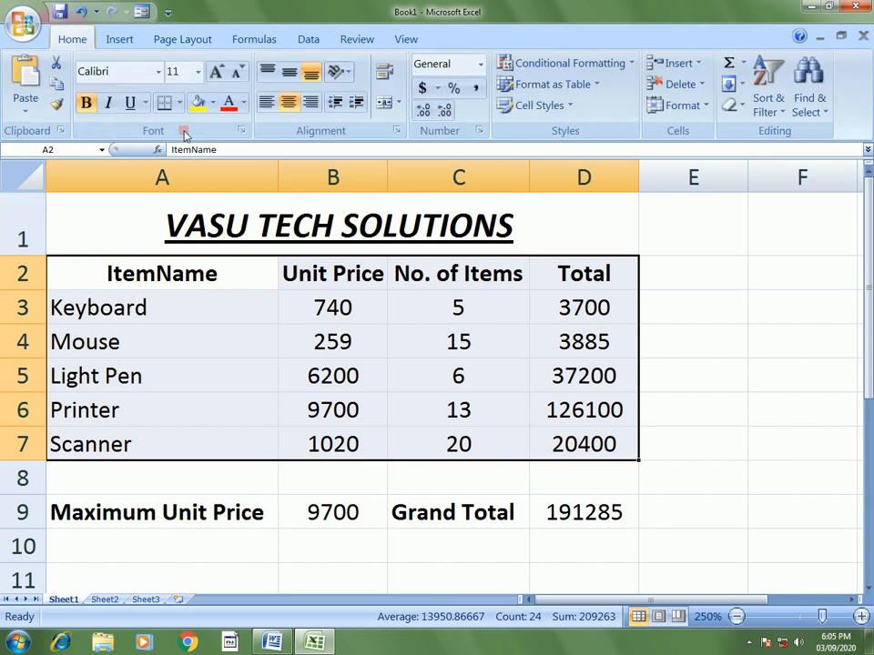
pyautogui.click(179, 102)
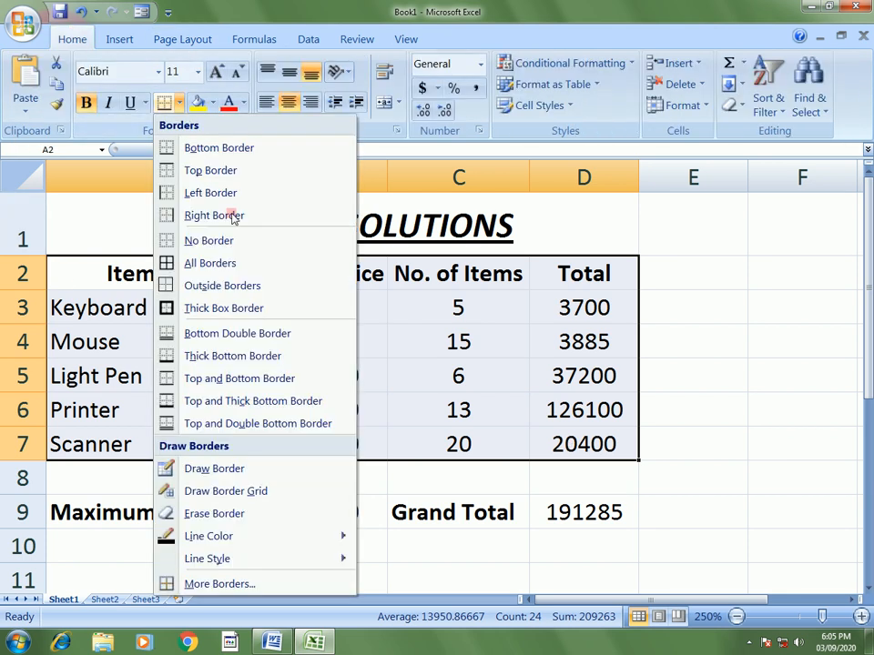
pyautogui.click(244, 270)
pyautogui.moveTo(721, 527); pyautogui.dragTo(691, 546)
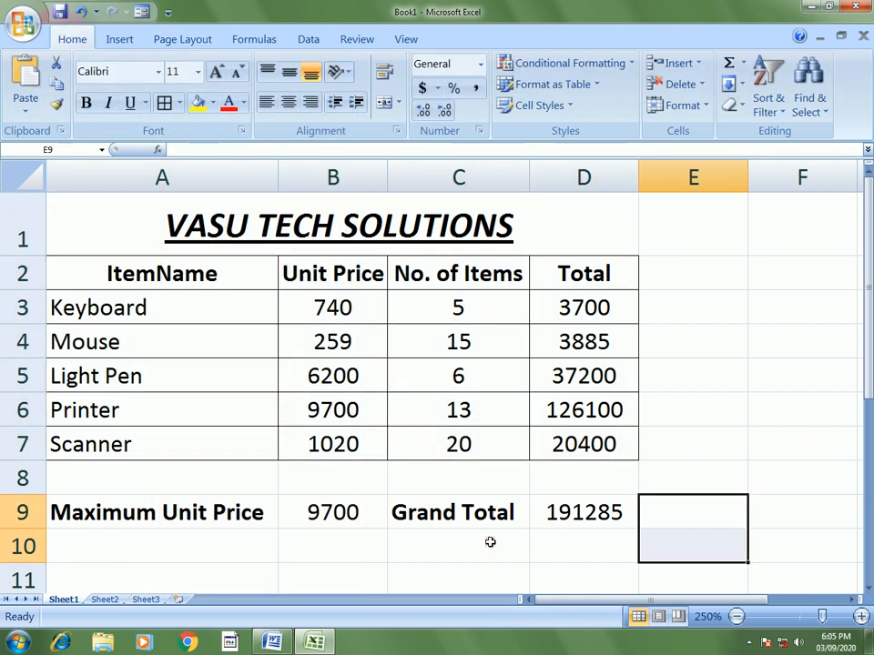
# Check the sheet's layout in print preview, and return to the worksheet
pyautogui.click(20, 19)
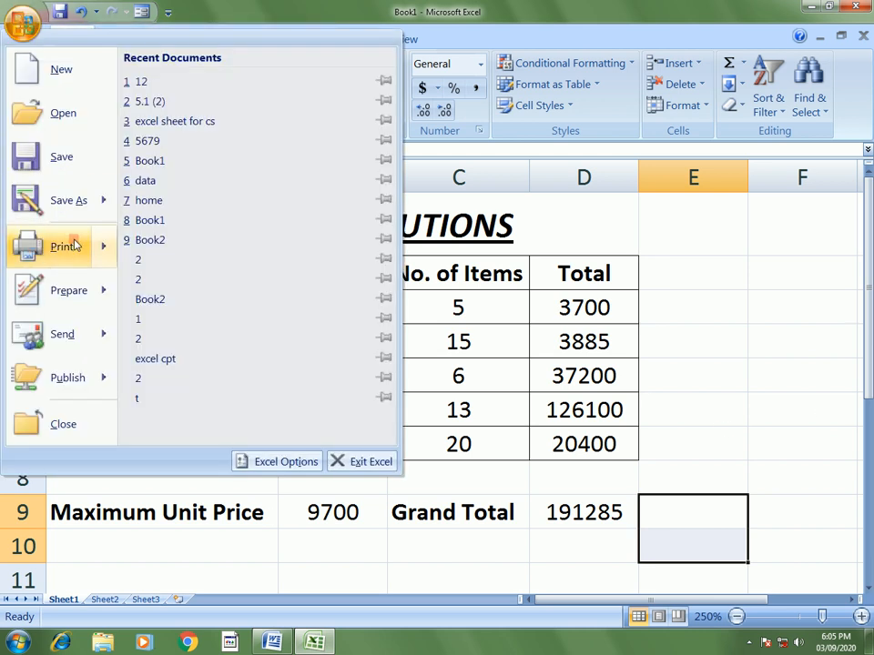
pyautogui.moveTo(73, 246)
pyautogui.click(189, 185)
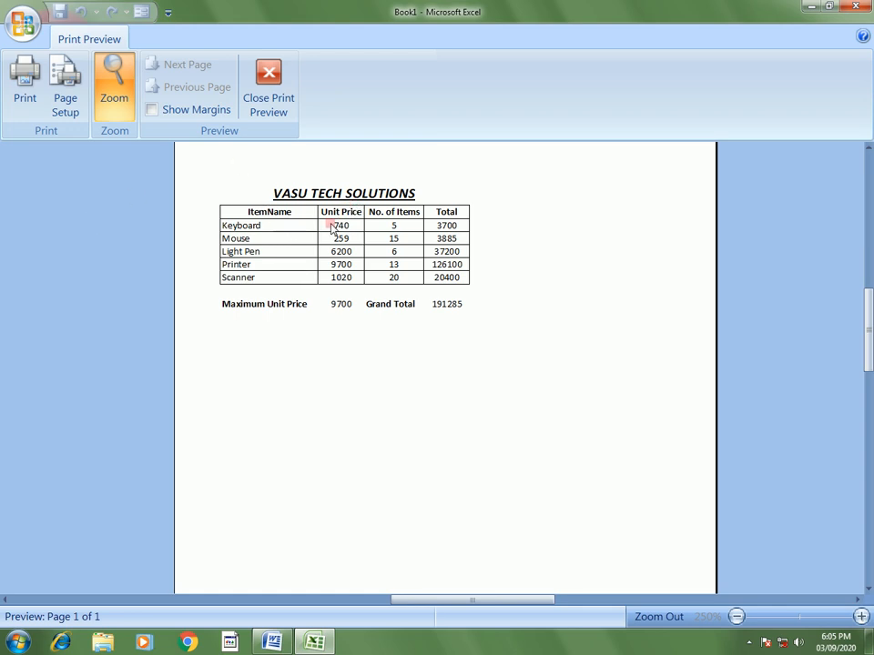
pyautogui.click(270, 102)
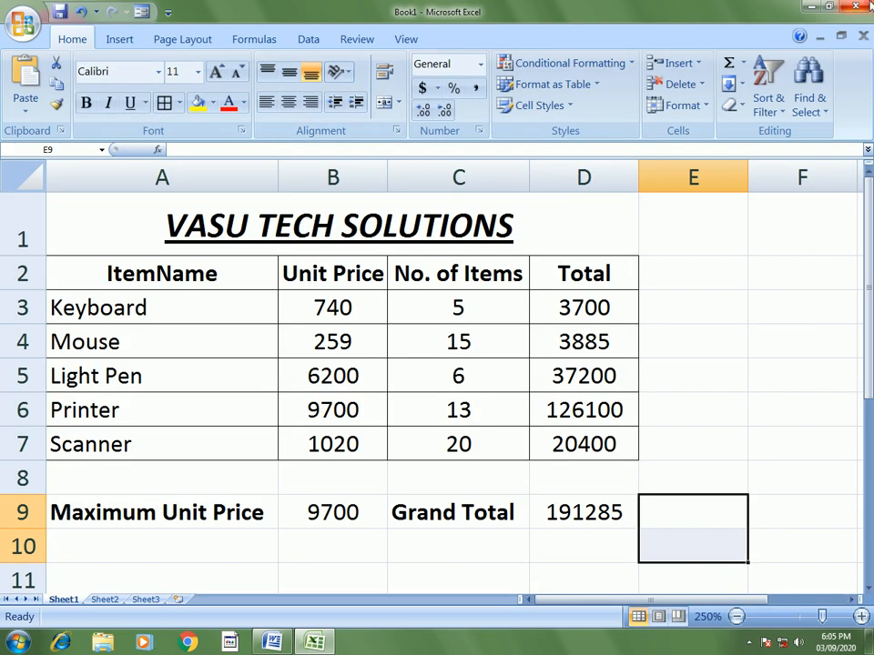
# Restore the Excel window to its smaller size and move it aside to expose the desktop icons
pyautogui.click(833, 7)
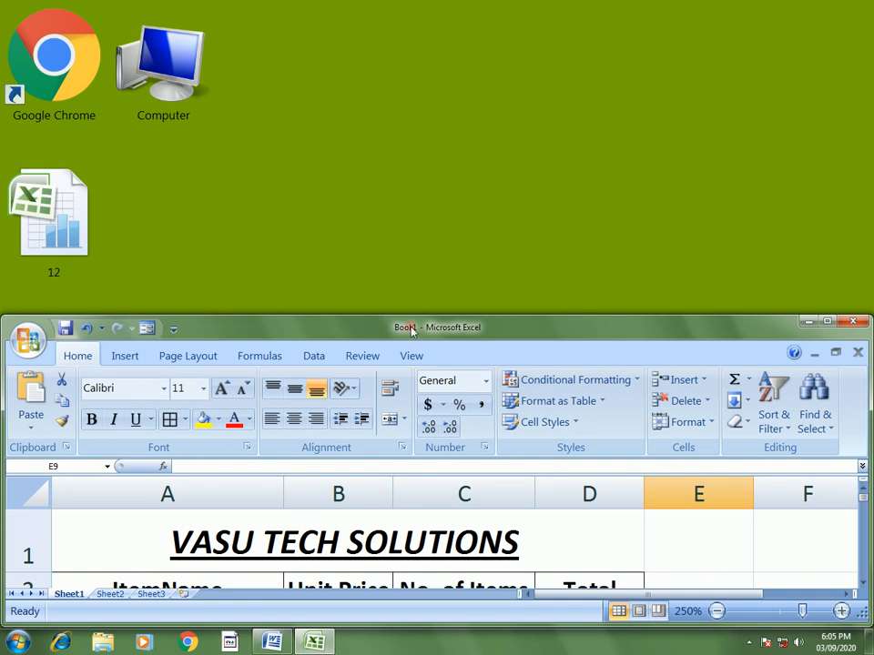
pyautogui.moveTo(420, 327); pyautogui.dragTo(535, 315)
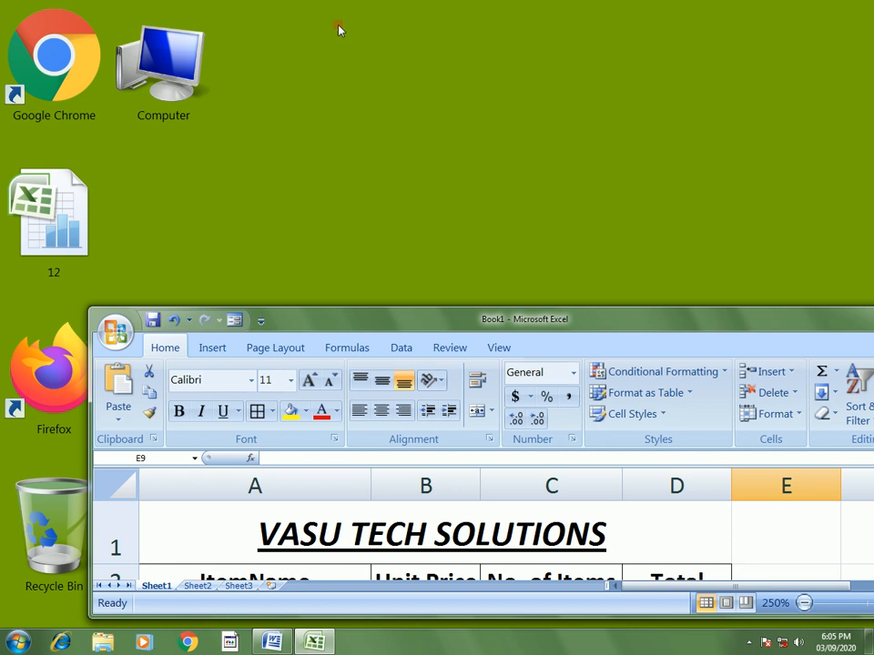
pyautogui.rightClick(340, 29)
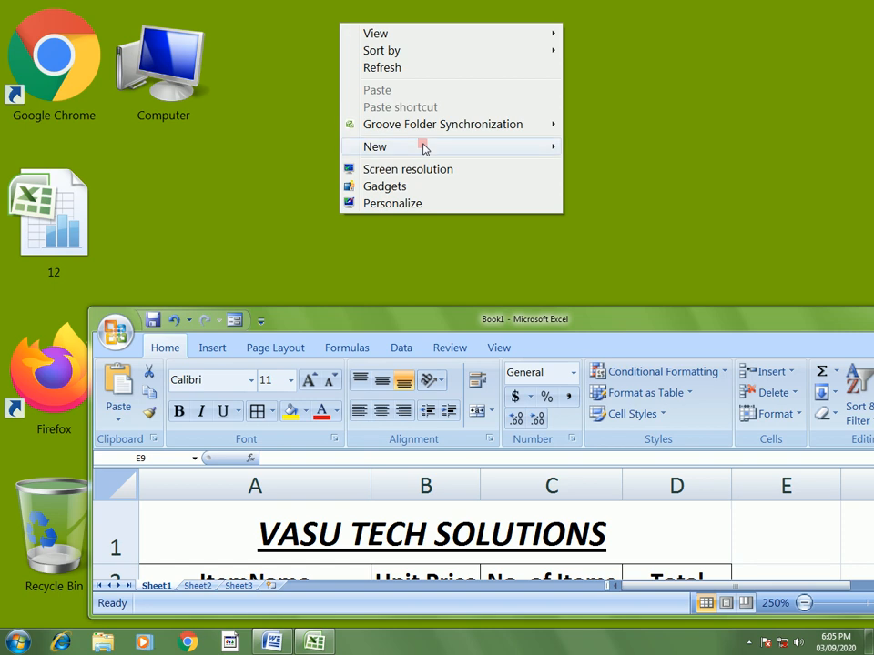
pyautogui.moveTo(423, 146)
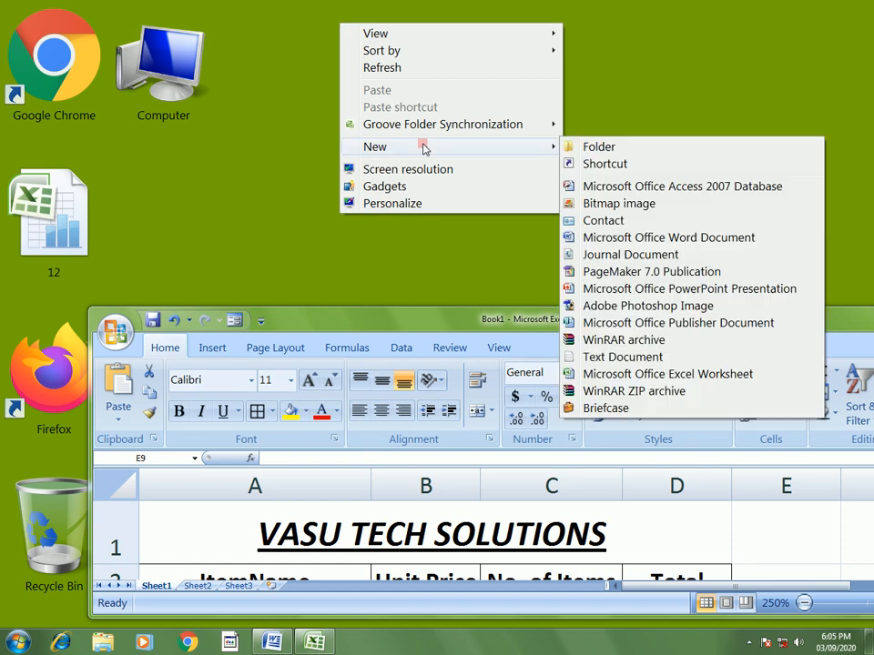
pyautogui.click(576, 150)
pyautogui.press('Return')
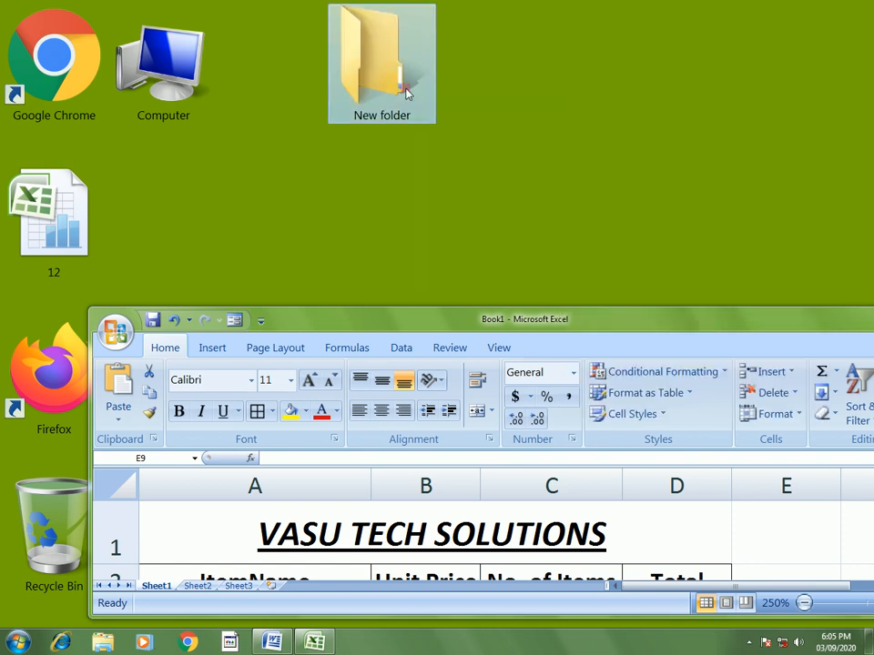
pyautogui.hotkey('shift', 'Delete')
pyautogui.press('Return')
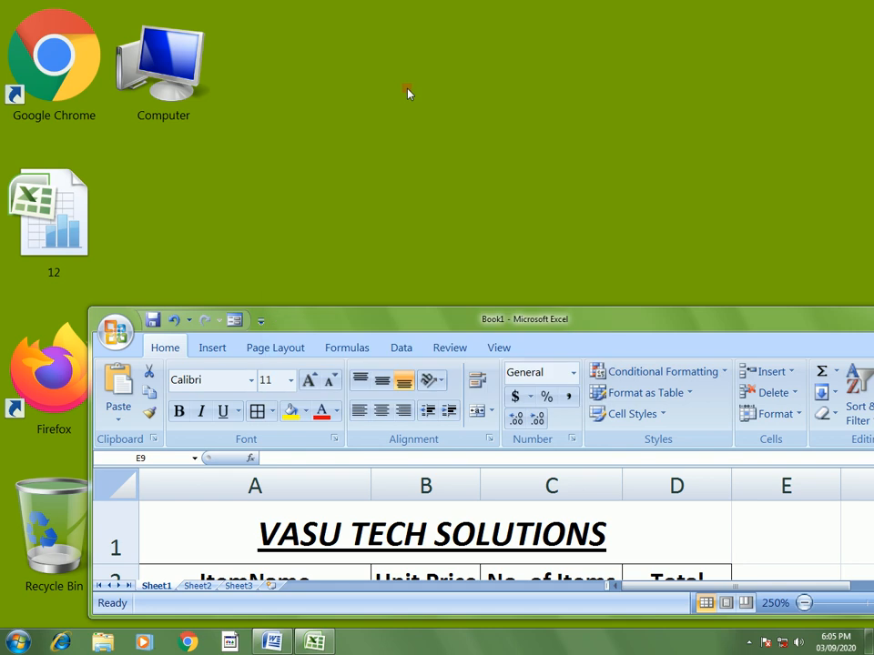
# Create a new folder on the desktop and name it 192
pyautogui.hotkey('ctrl', 'shift', 'n')
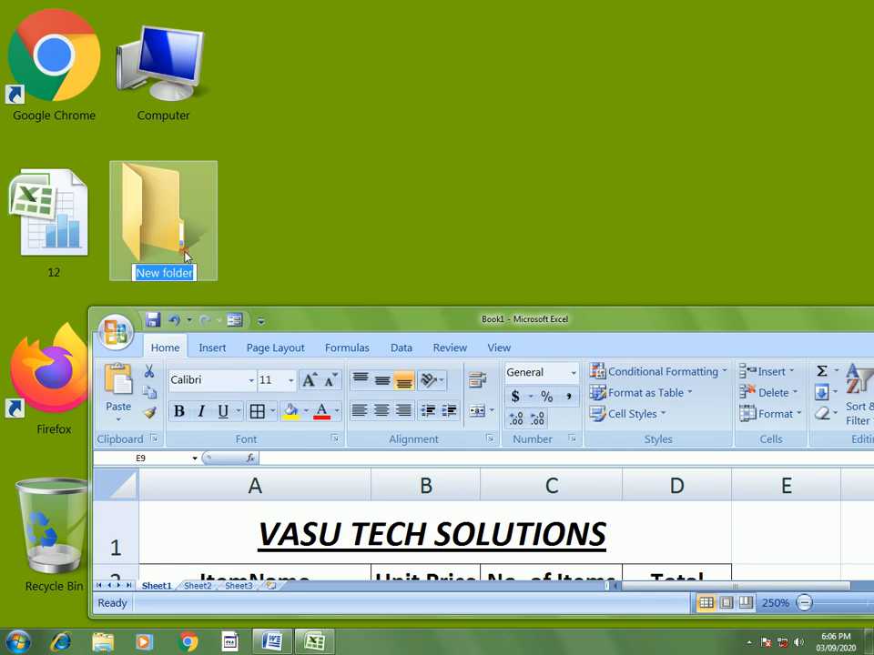
pyautogui.write('192')
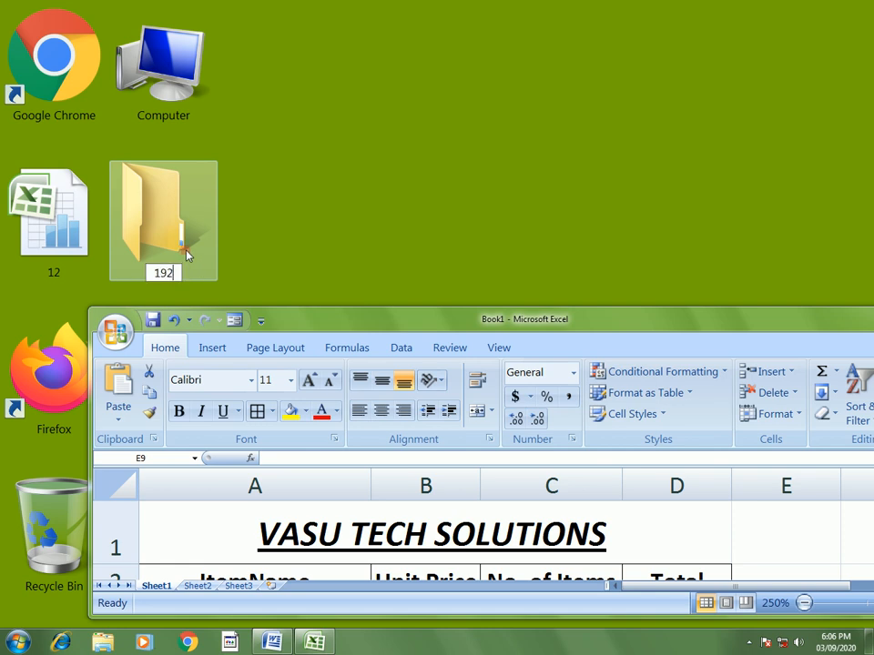
pyautogui.press('Return')
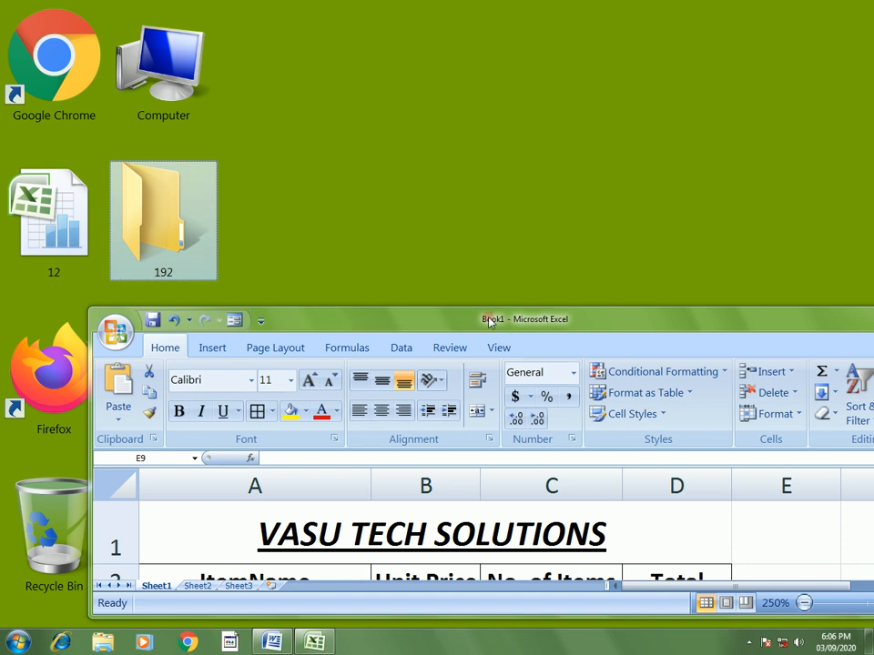
# Maximize the Excel window and save the workbook as 192 in the desktop folder 192
pyautogui.click(383, 328)
pyautogui.doubleClick(382, 327)
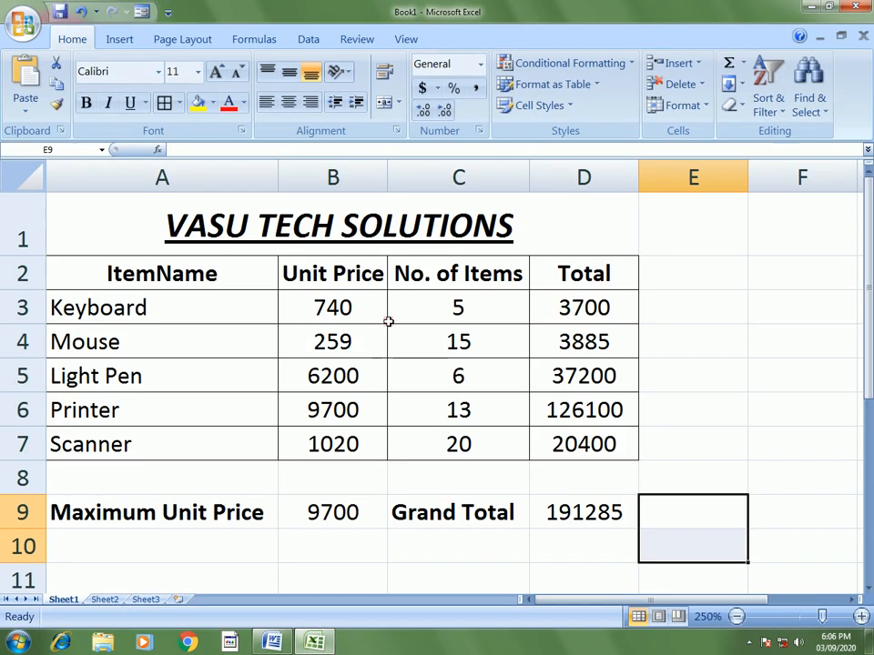
pyautogui.click(30, 39)
pyautogui.click(57, 155)
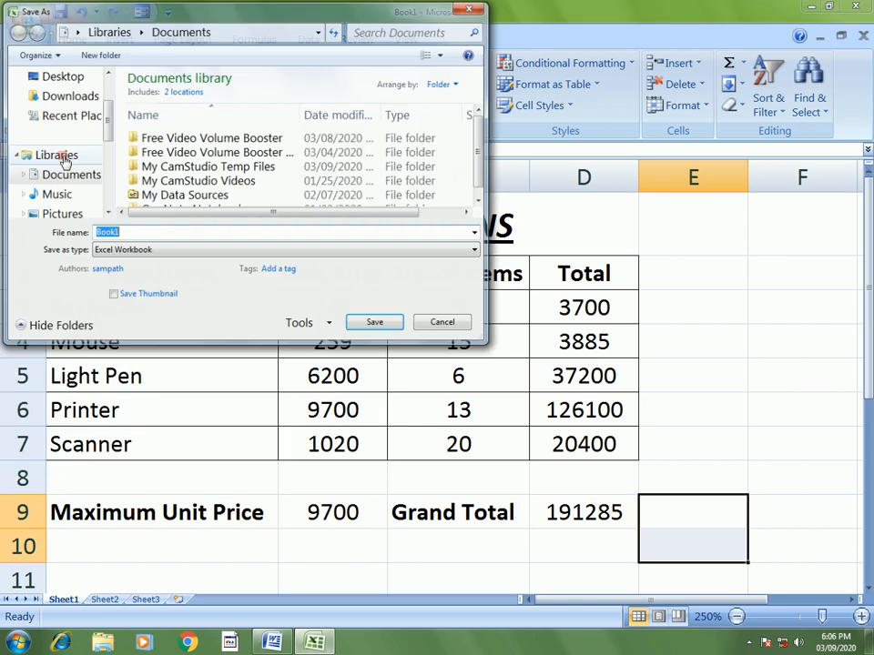
pyautogui.click(71, 76)
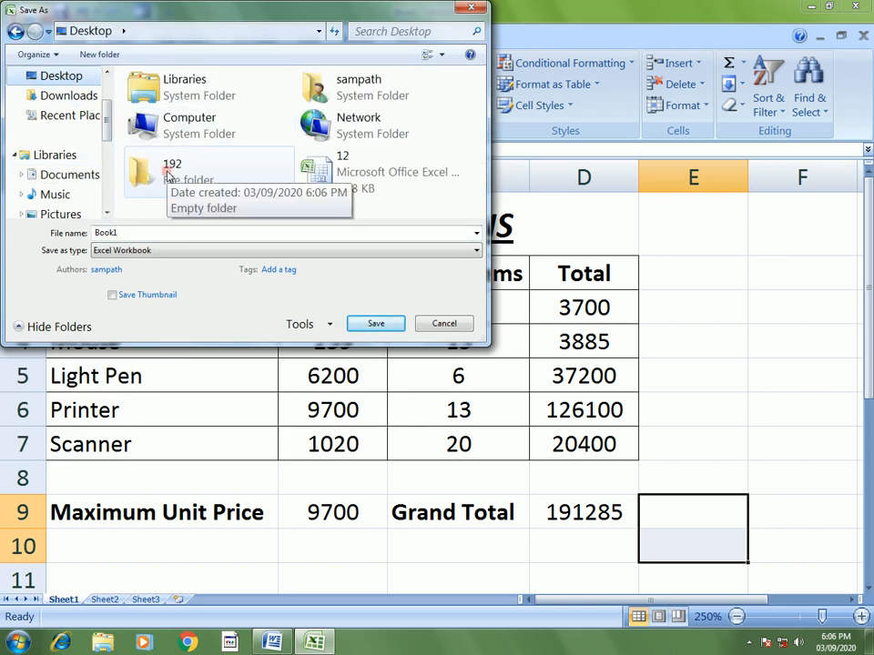
pyautogui.doubleClick(168, 173)
pyautogui.click(130, 230)
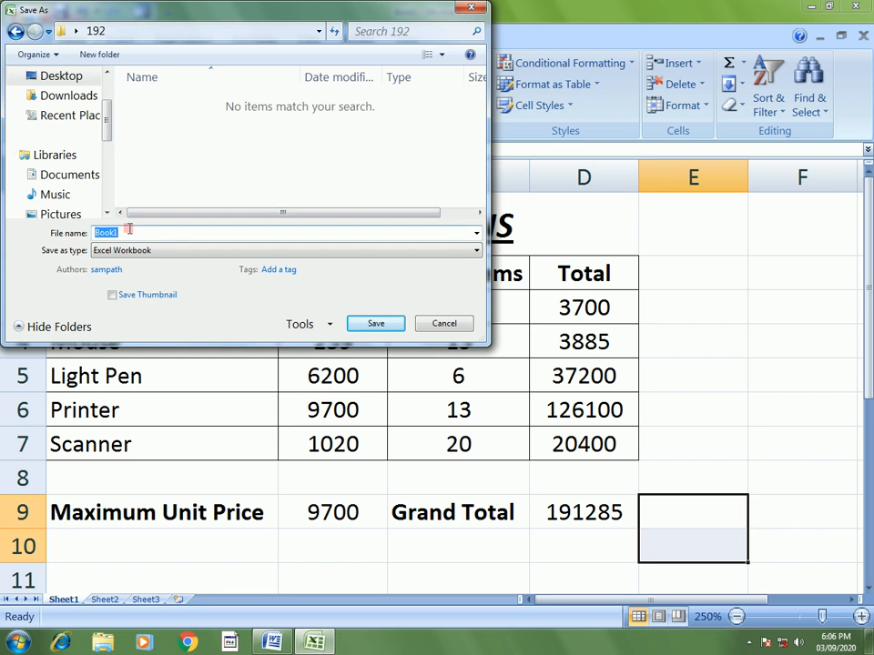
pyautogui.write('192')
pyautogui.click(374, 325)
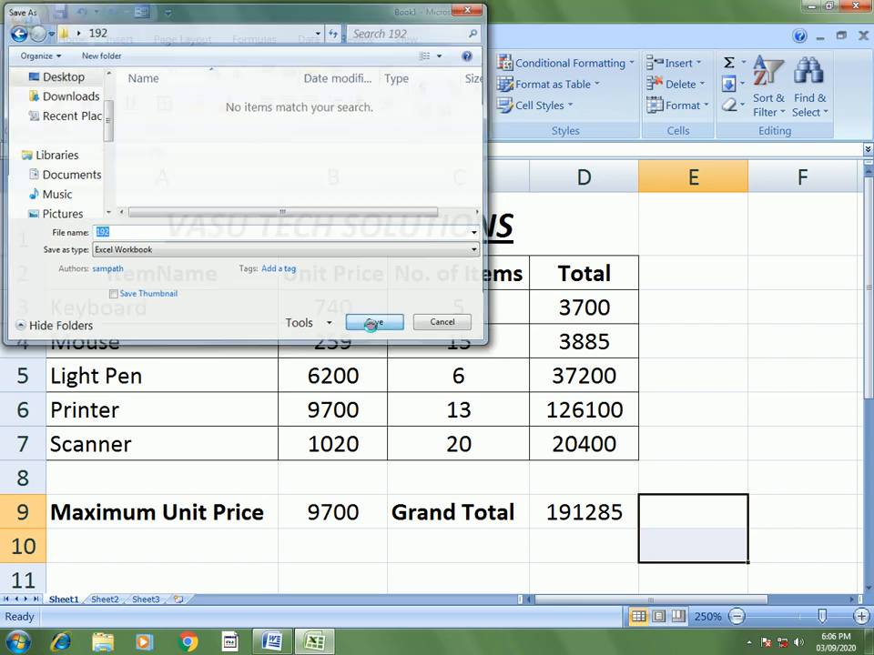
# Close Excel and reopen the workbook 192 from the desktop folder 192
pyautogui.click(855, 7)
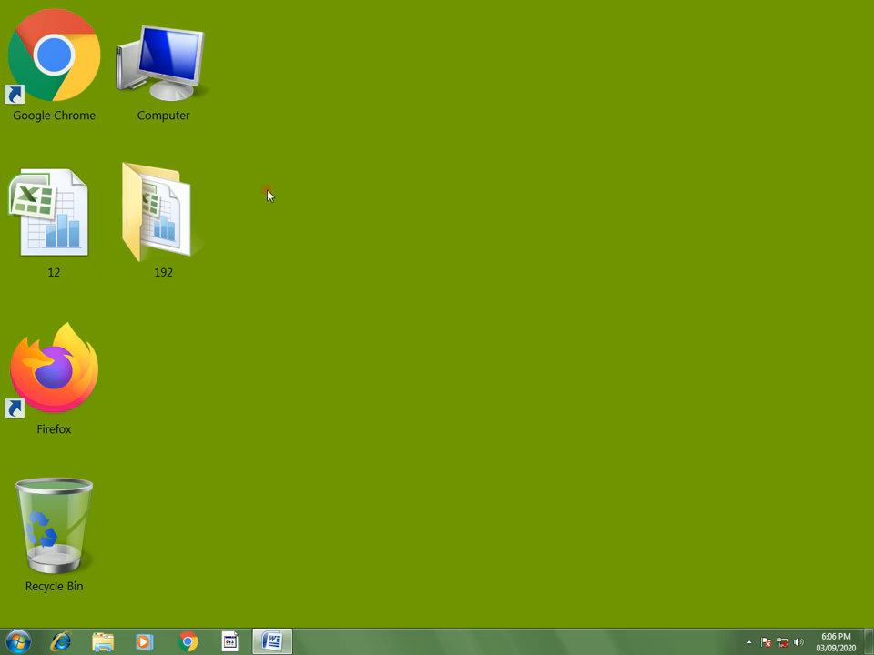
pyautogui.doubleClick(162, 211)
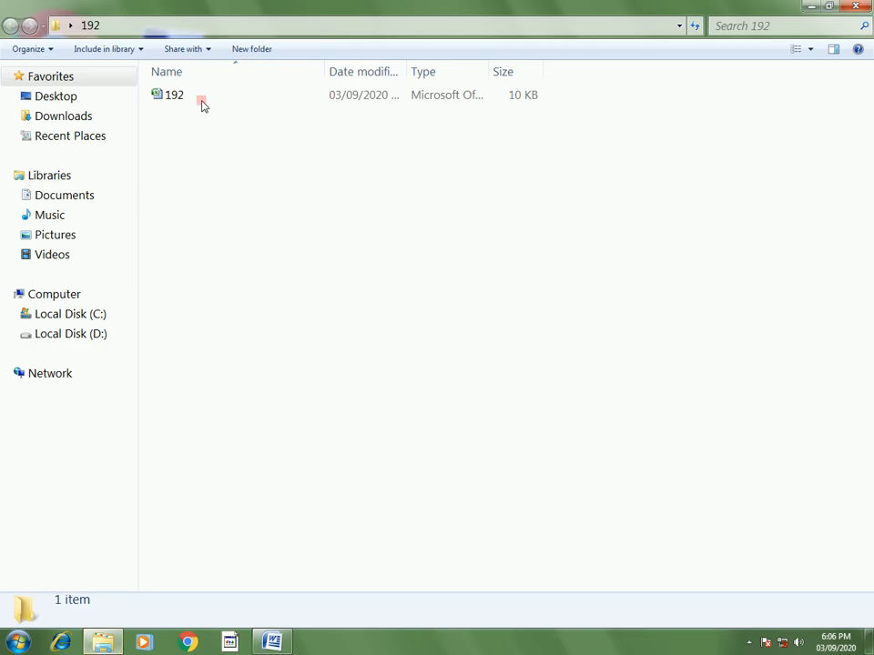
pyautogui.doubleClick(202, 99)
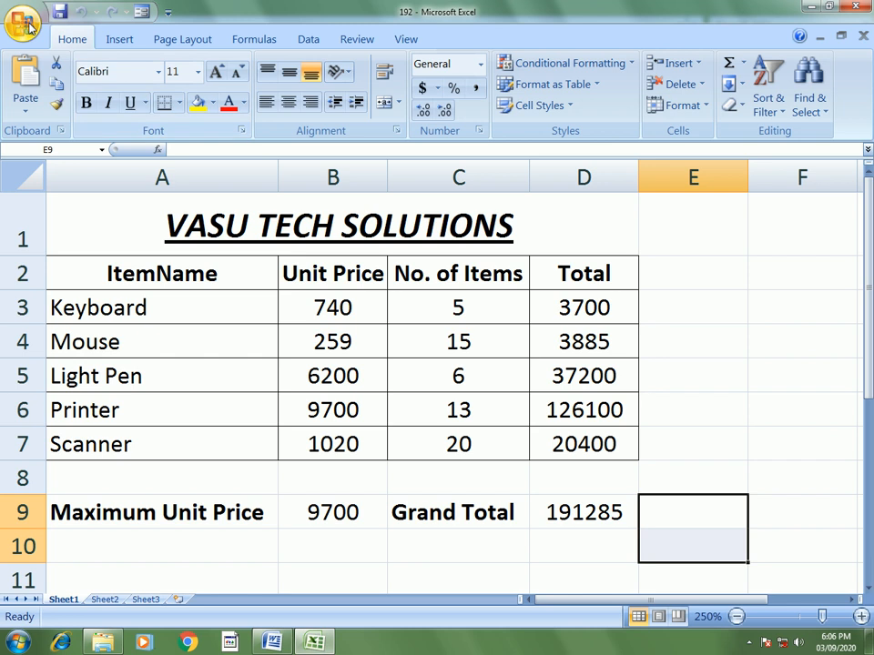
# Print pages 1 to 1 of the active sheet to Send To OneNote 2007, and view the printed page in OneNote
pyautogui.click(23, 21)
pyautogui.click(55, 245)
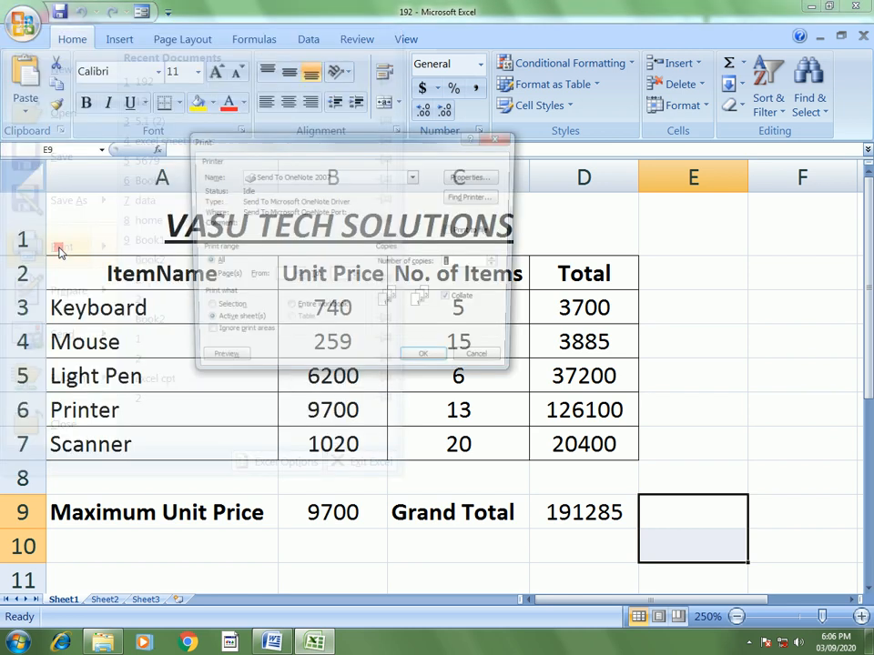
pyautogui.click(203, 277)
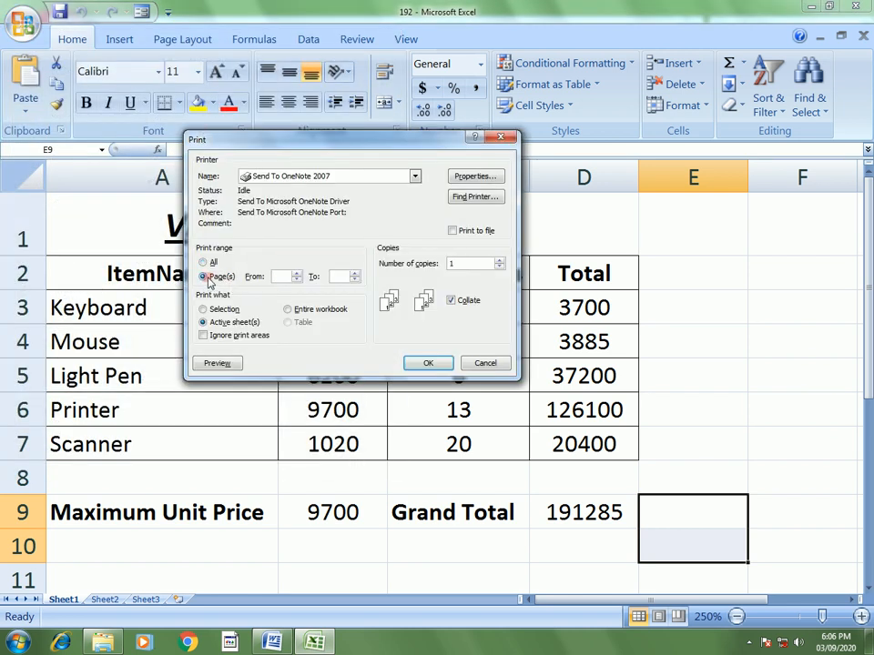
pyautogui.click(282, 277)
pyautogui.write('1')
pyautogui.click(338, 276)
pyautogui.click(351, 176)
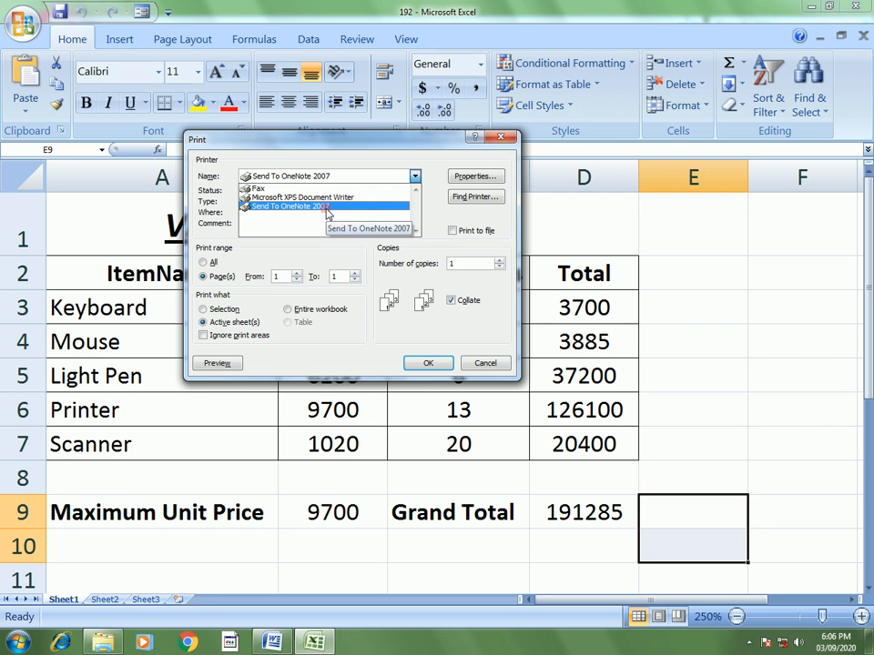
pyautogui.click(327, 210)
pyautogui.click(429, 363)
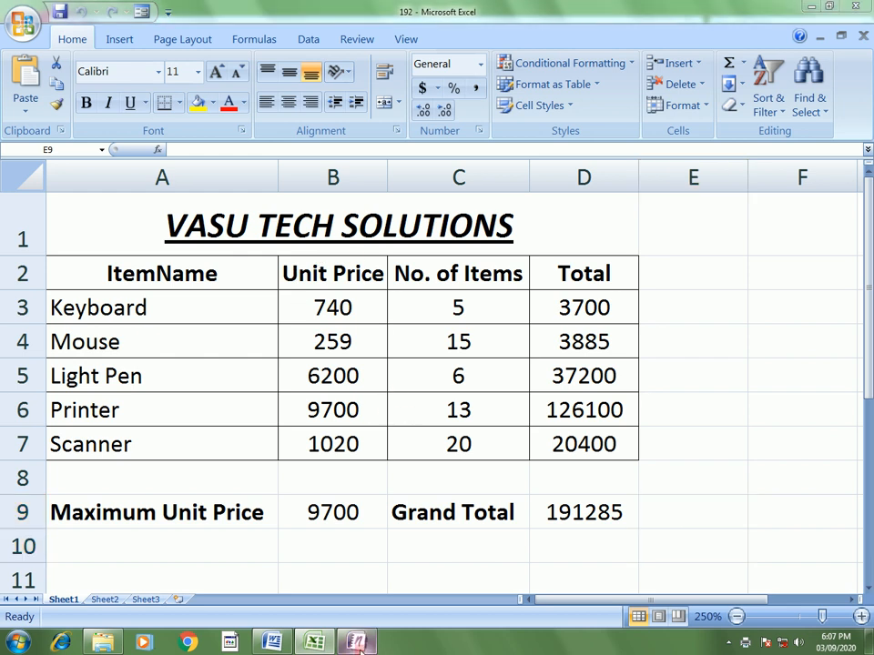
pyautogui.click(358, 643)
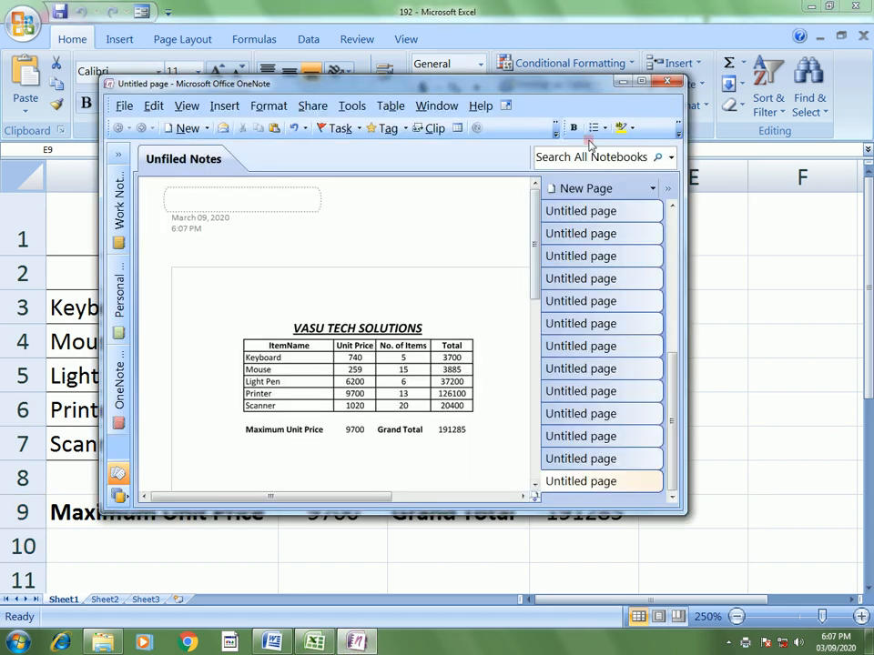
pyautogui.click(641, 82)
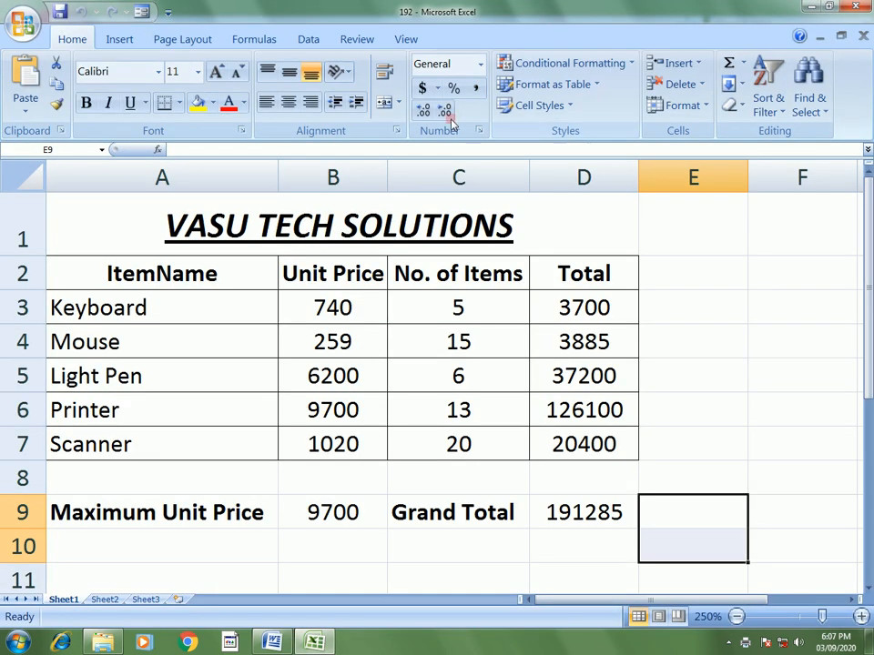
pyautogui.click(701, 336)
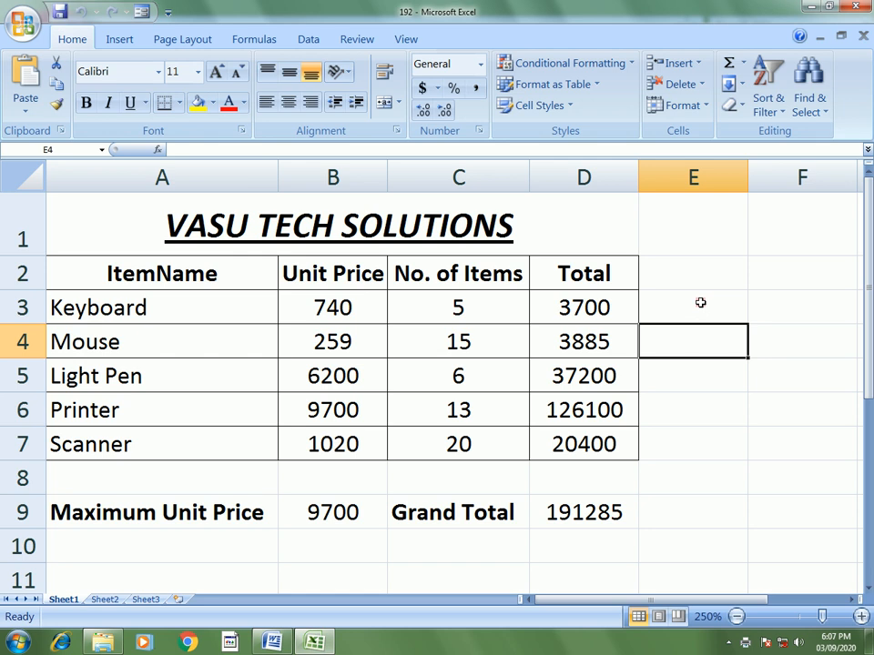
pyautogui.click(701, 302)
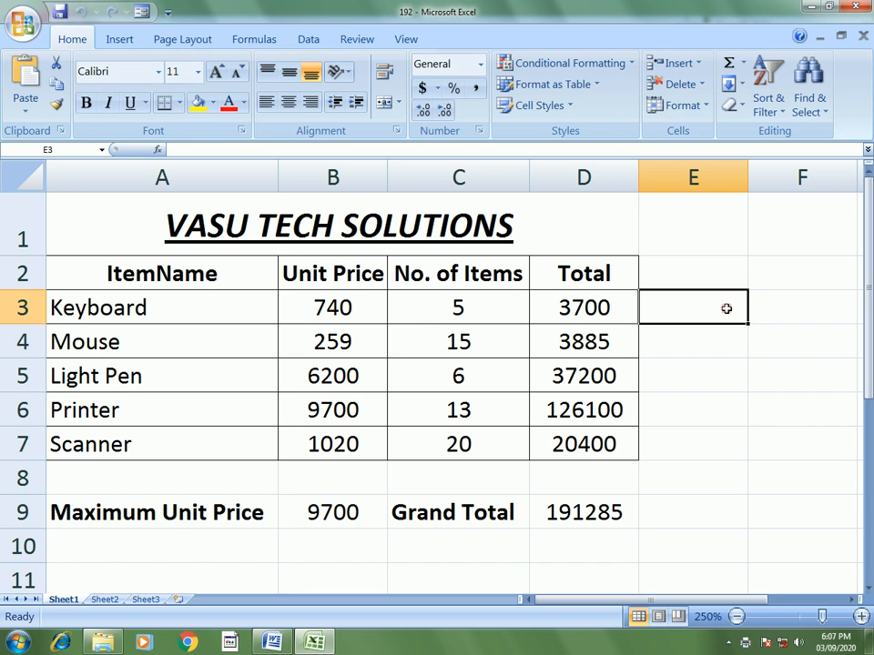
pyautogui.scroll(-2, 537, 489)
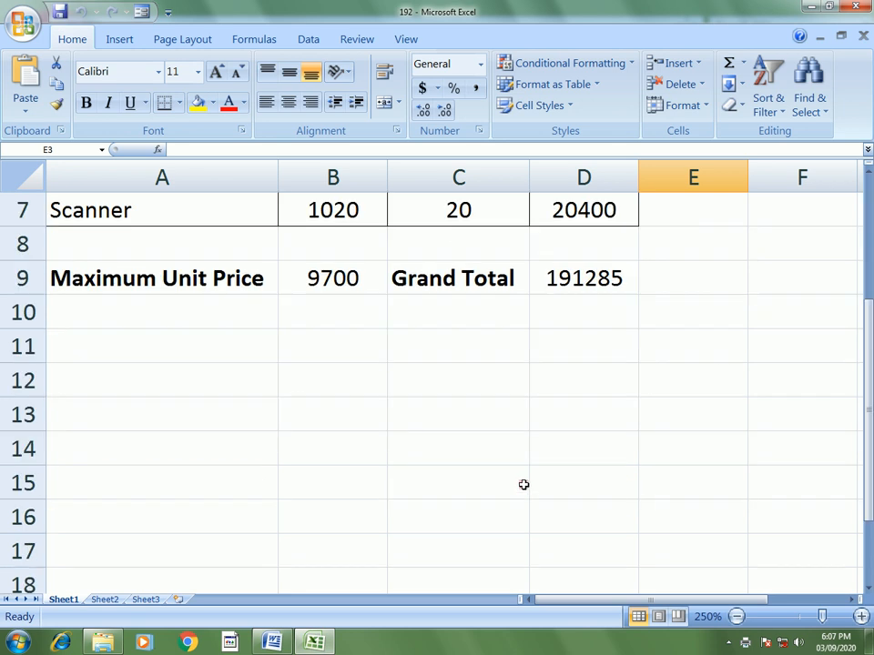
pyautogui.click(427, 443)
pyautogui.scroll(2, 455, 428)
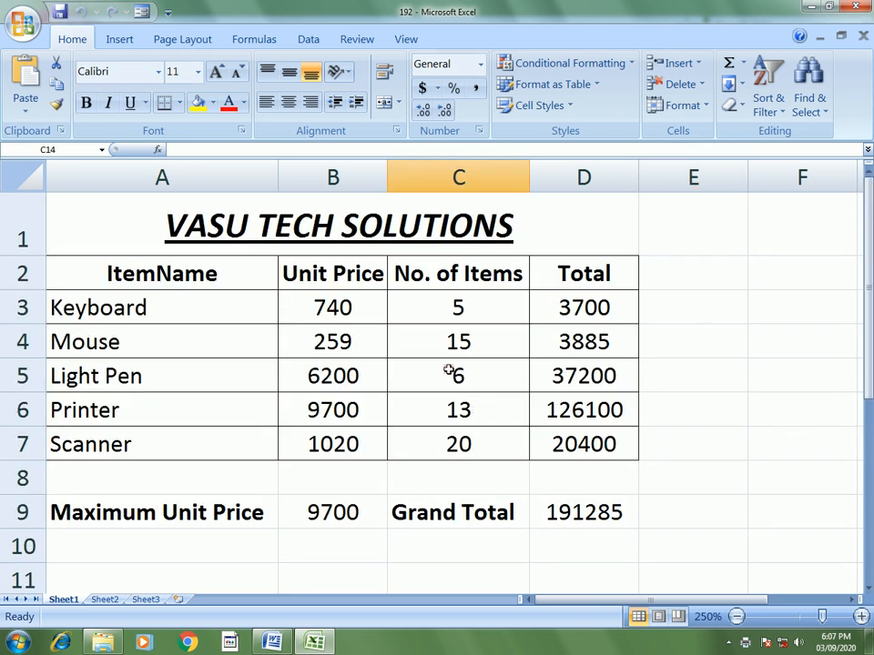